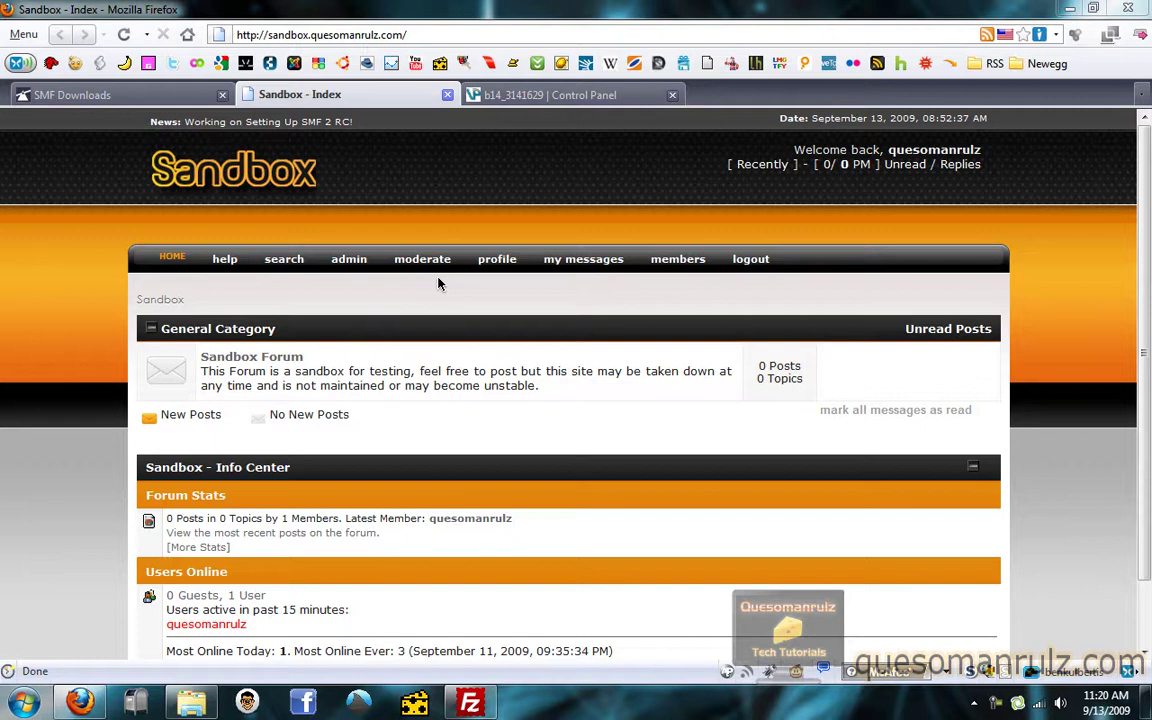
Download the SMF 2.0 RC1.2 full install zip from the SMF Downloads page.
scroll(438, 284, down, 2)
scroll(211, 266, up, 2)
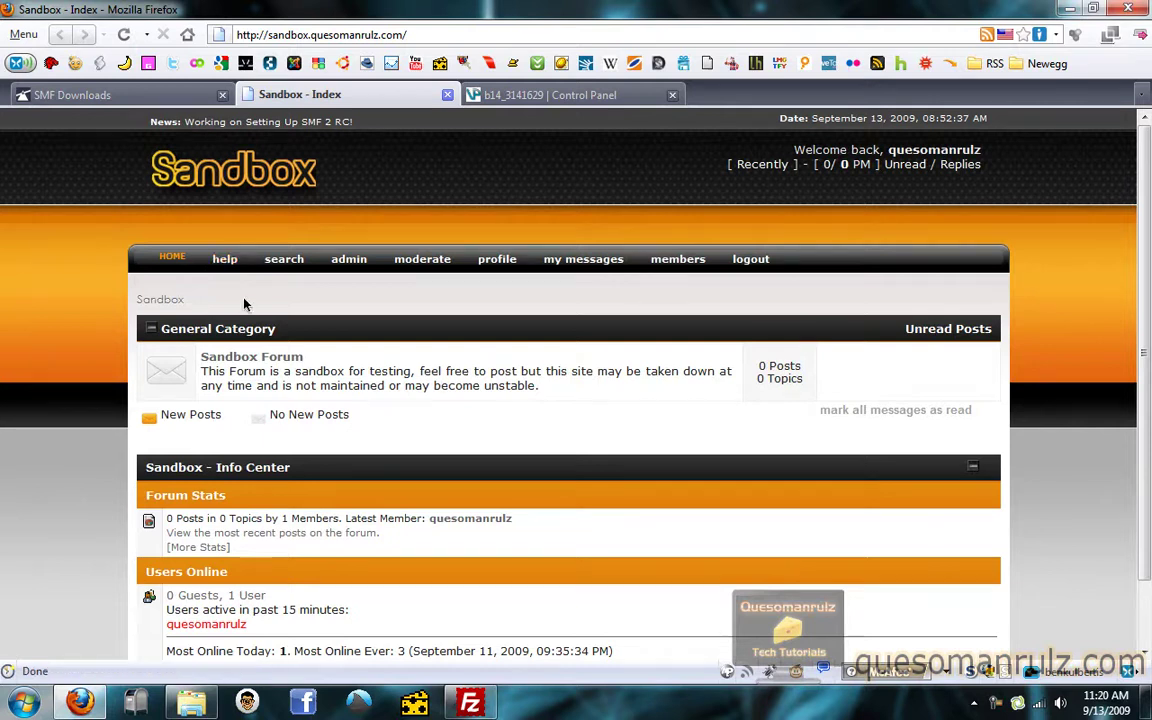
scroll(219, 267, down, 2)
scroll(263, 297, up, 2)
click(195, 100)
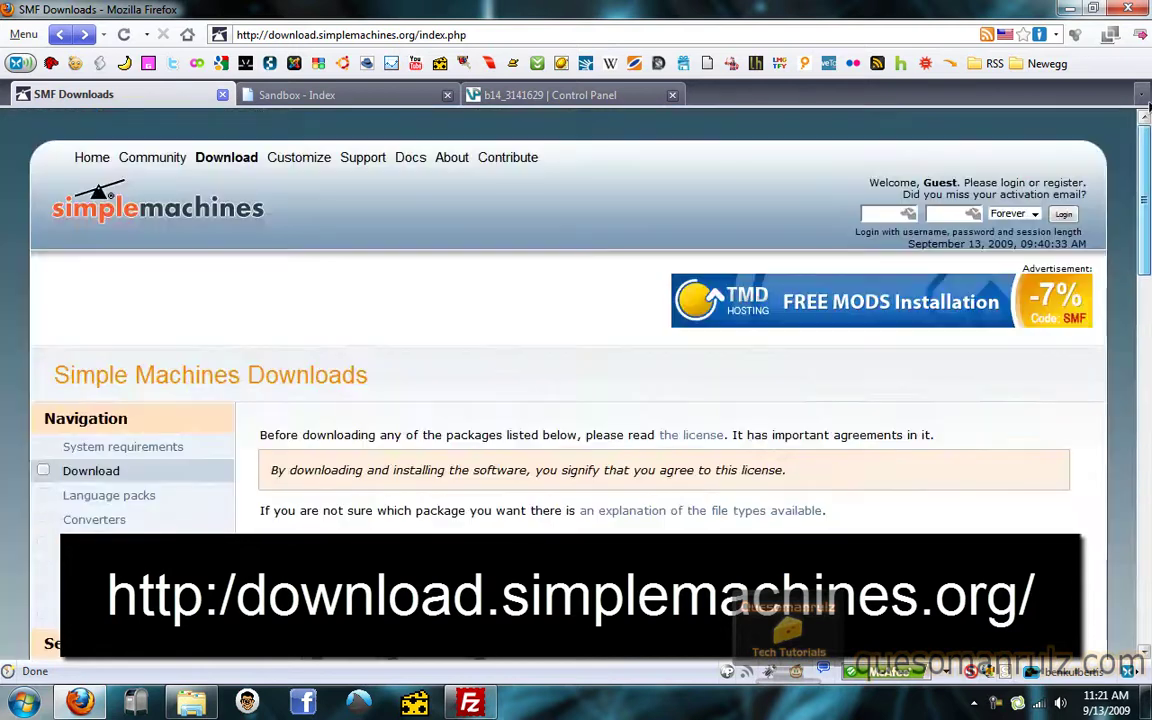
scroll(576, 380, down, 10)
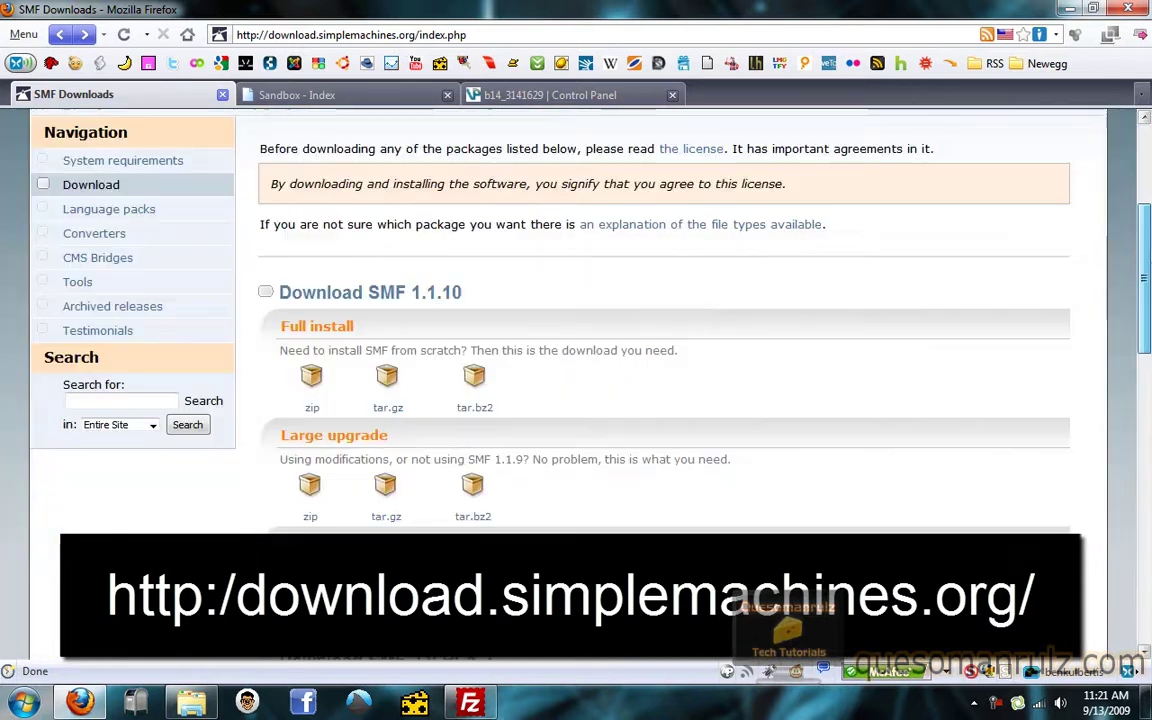
scroll(445, 157, down, 1)
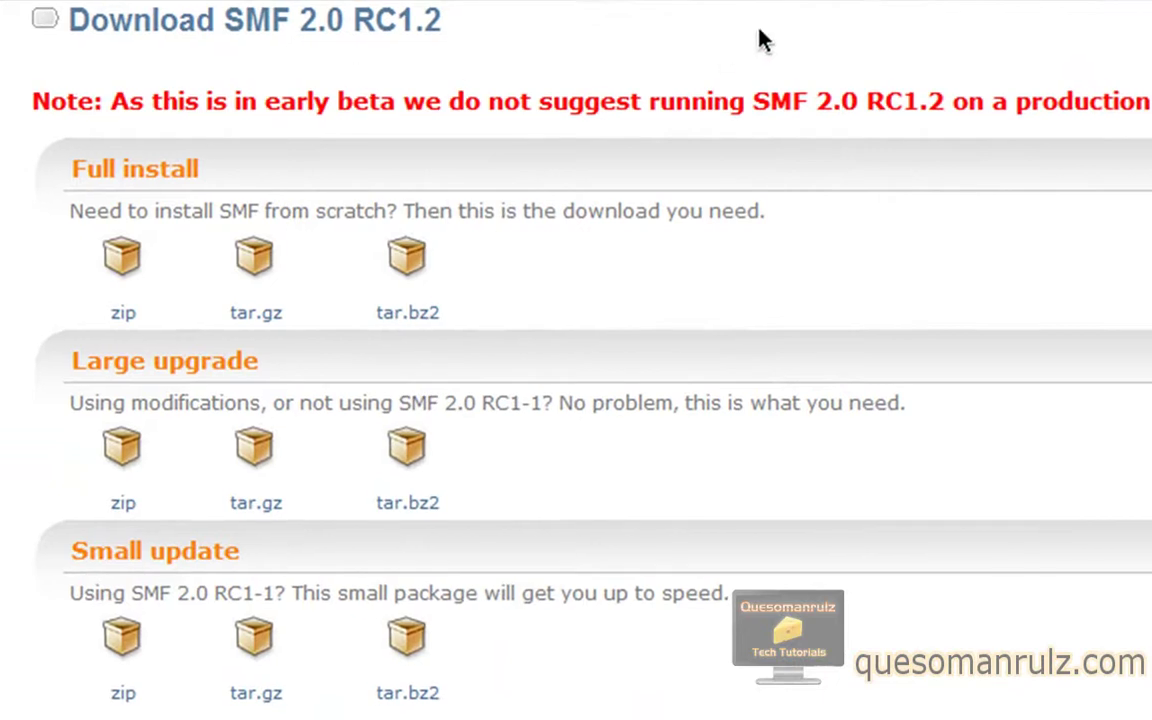
click(123, 276)
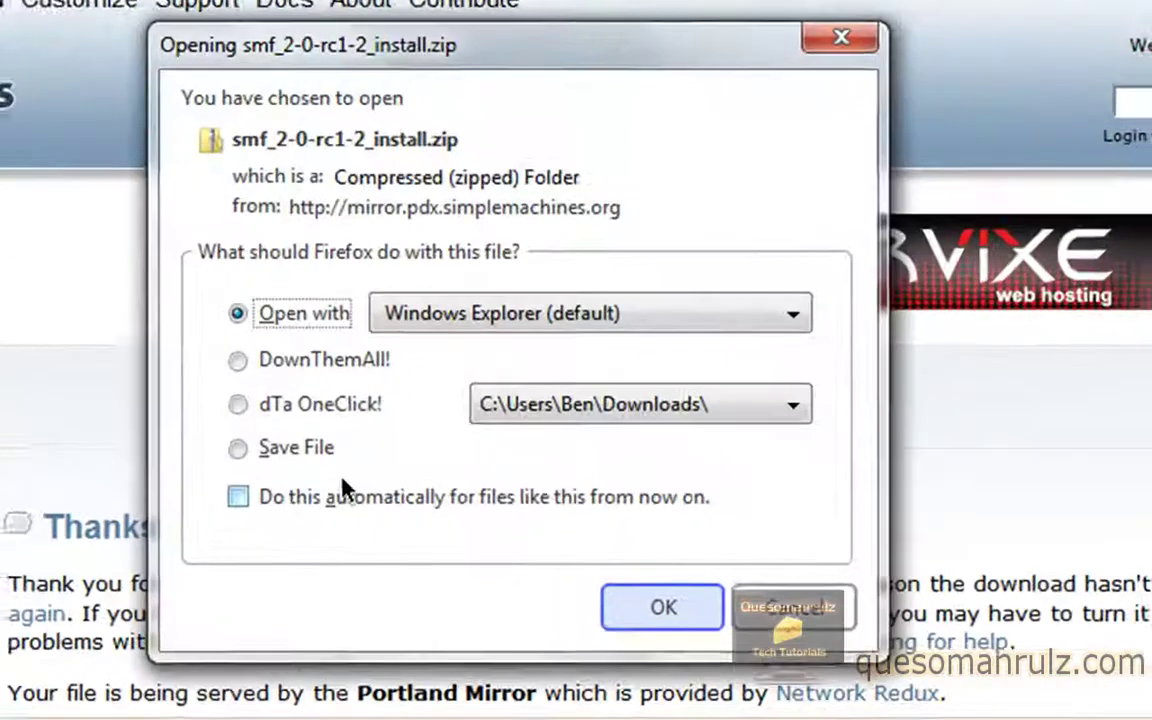
Dismiss the zip prompt and browse the 22 files in the smf_2-0-rc1-2_install folder.
click(848, 608)
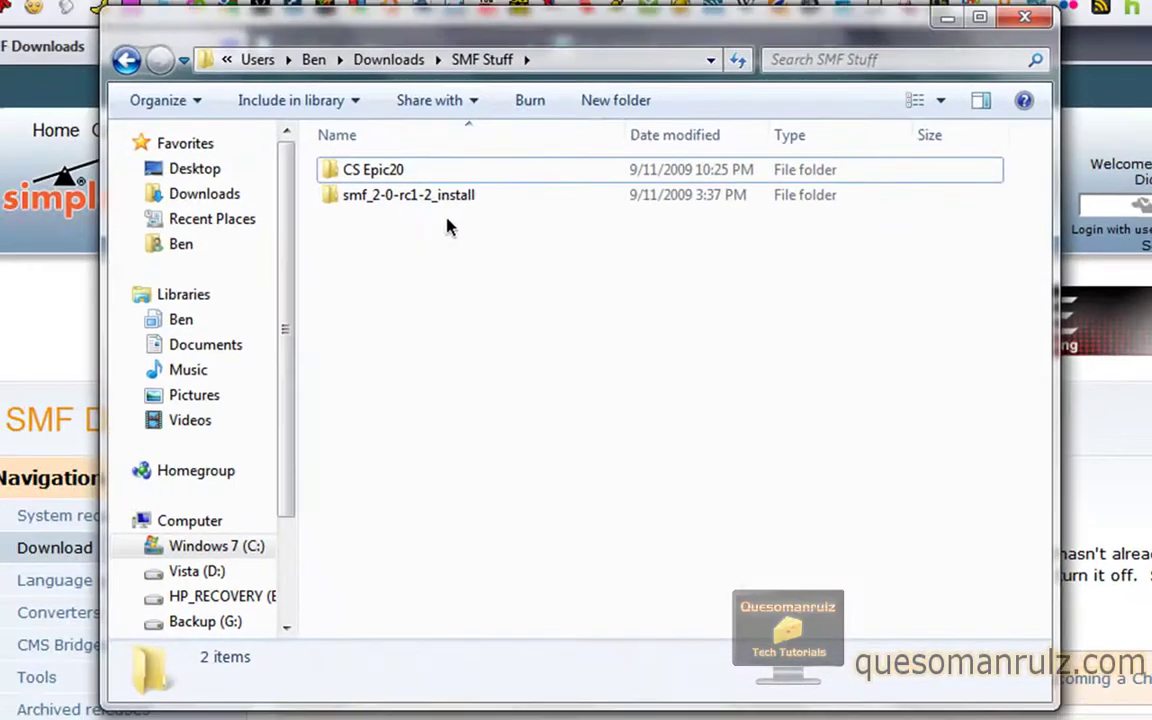
click(448, 197)
double_click(448, 197)
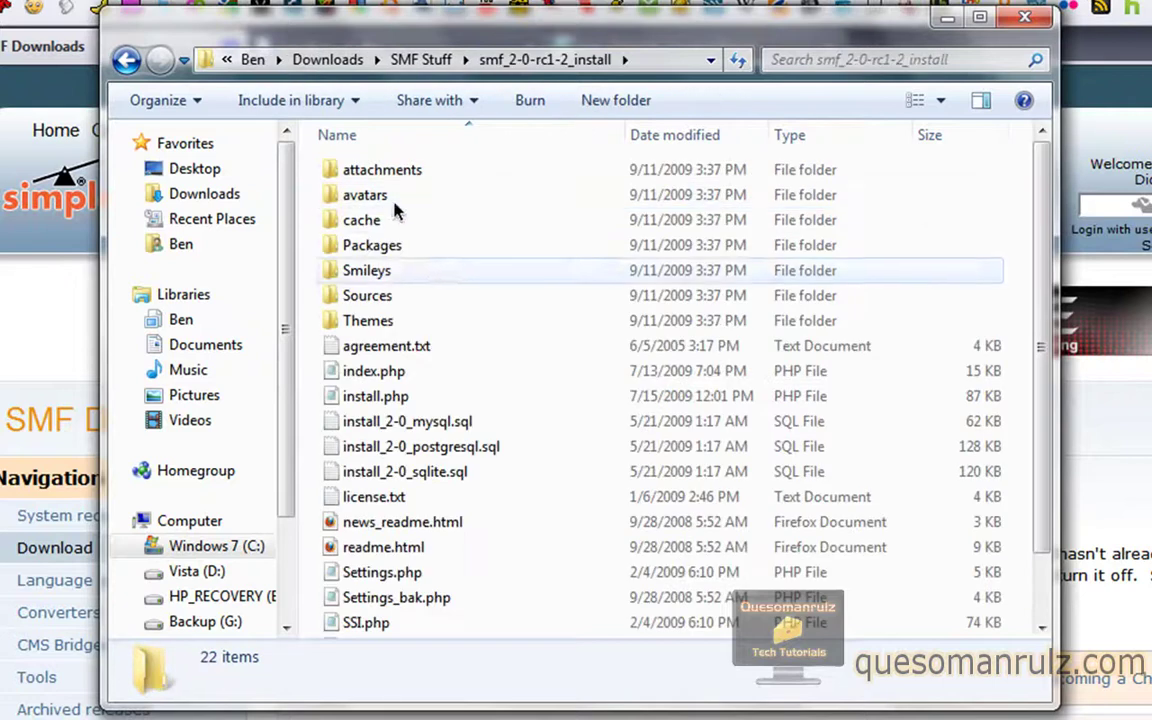
scroll(897, 275, down, 1)
scroll(940, 113, up, 1)
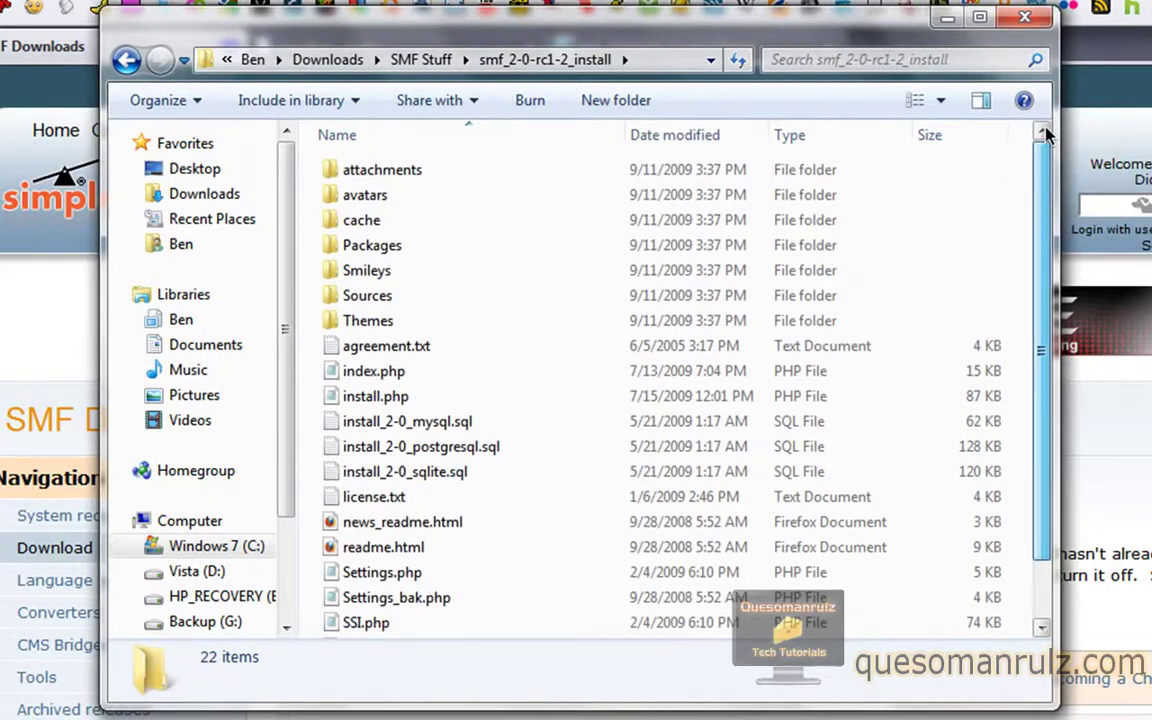
scroll(960, 206, down, 1)
scroll(972, 185, up, 1)
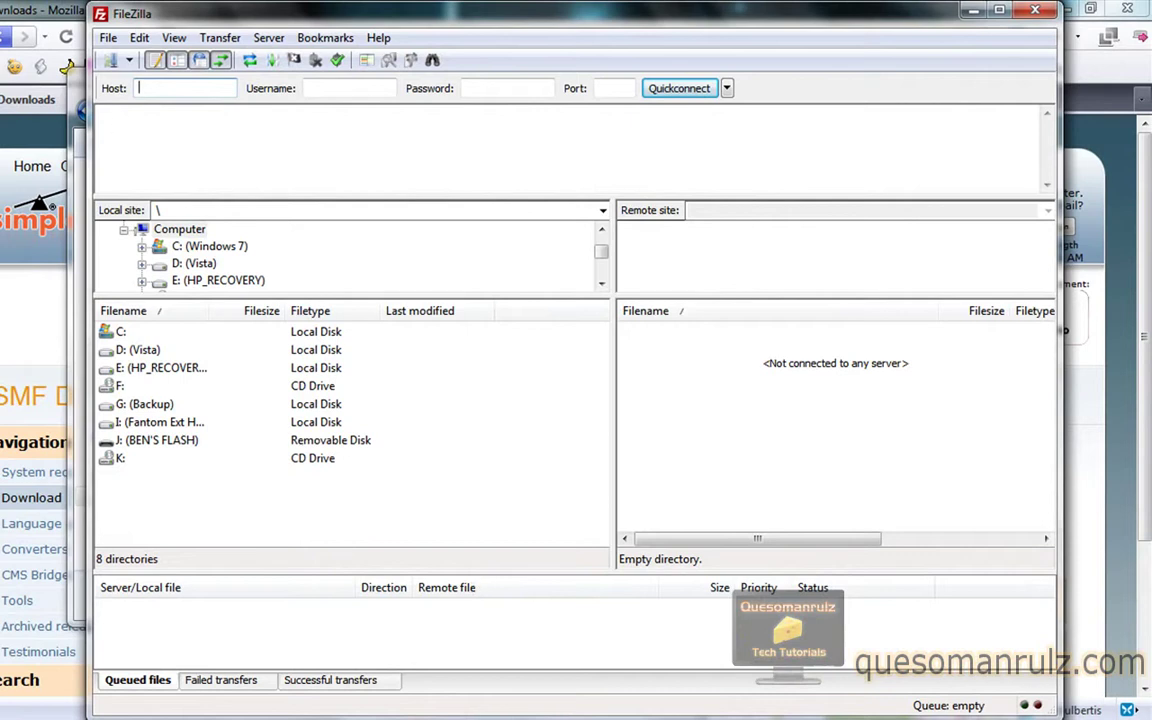
Connect to the saved host, open smf2.quesomanrulz.com/htdocs with the SMF files, then minimize FileZilla.
click(128, 60)
click(145, 113)
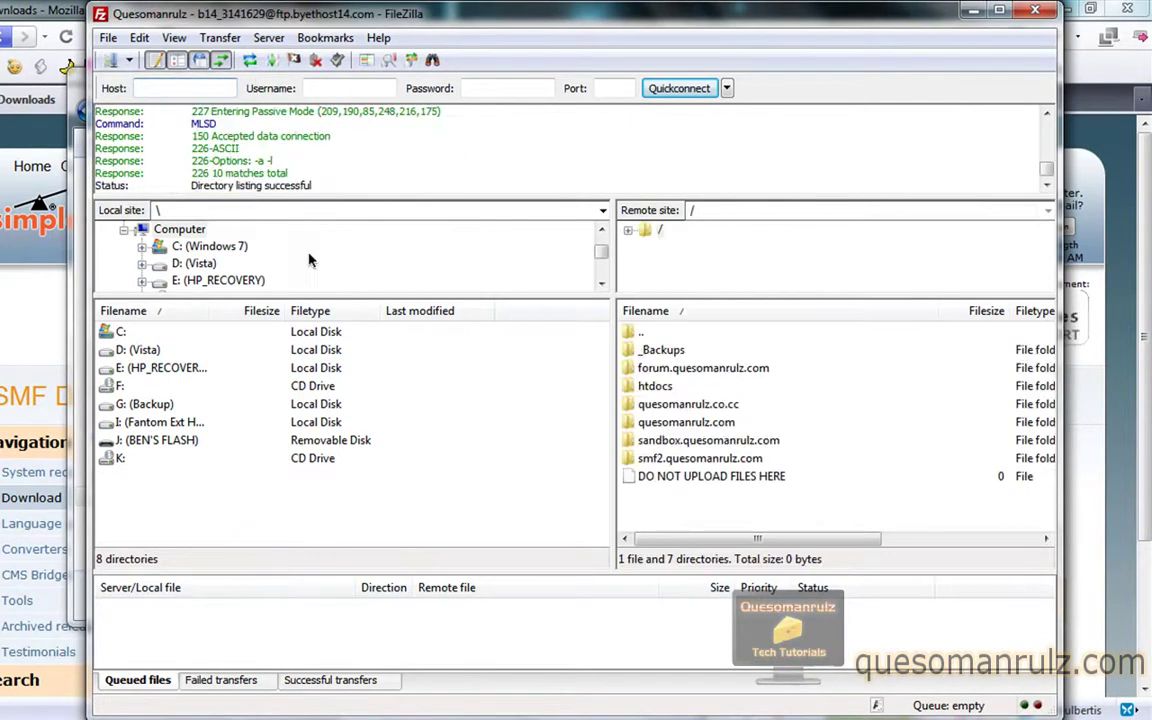
double_click(705, 458)
double_click(660, 352)
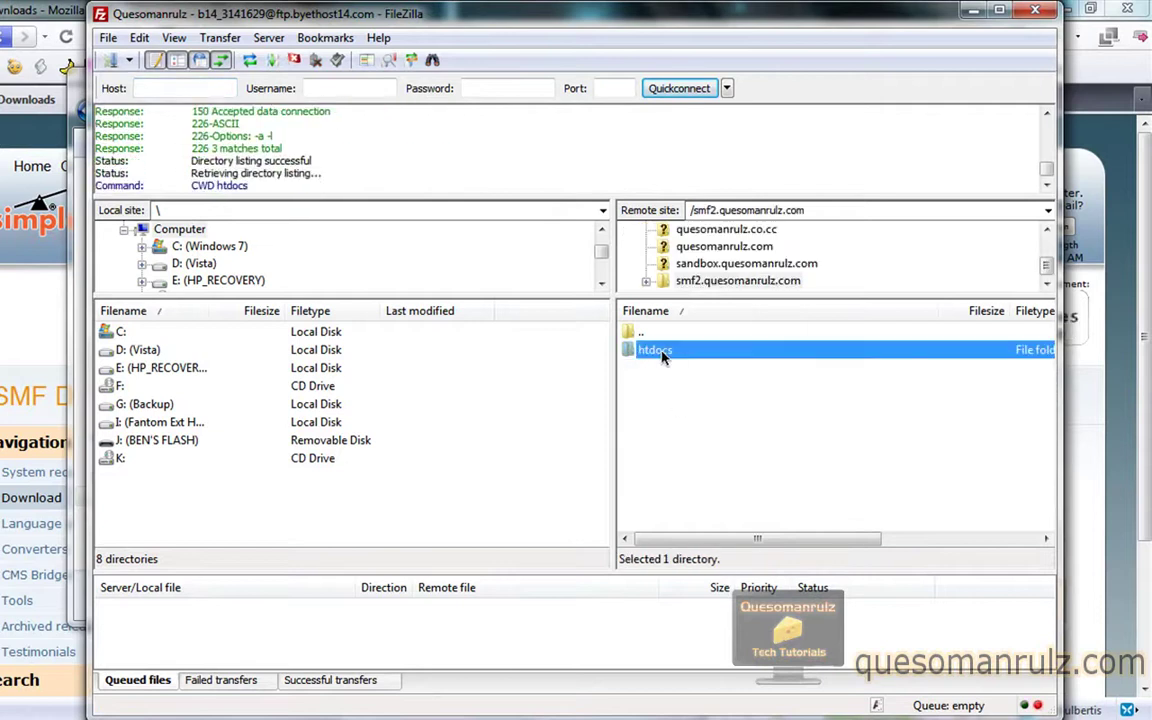
drag(1055, 346, 1050, 302)
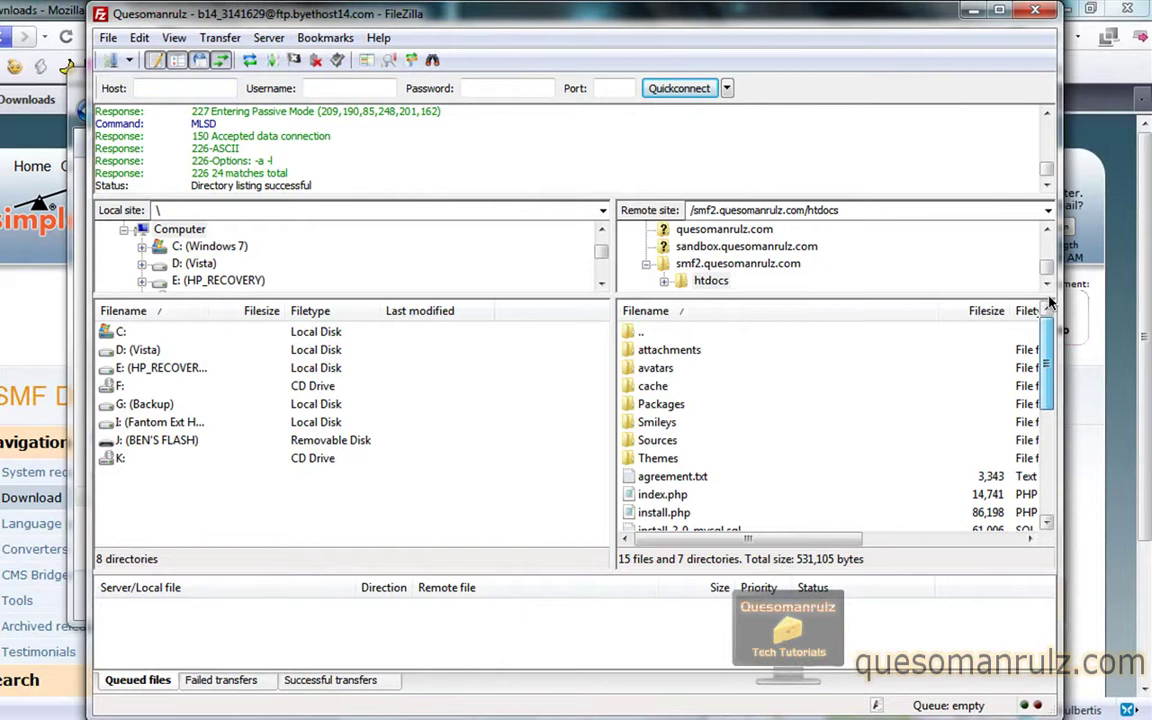
click(970, 10)
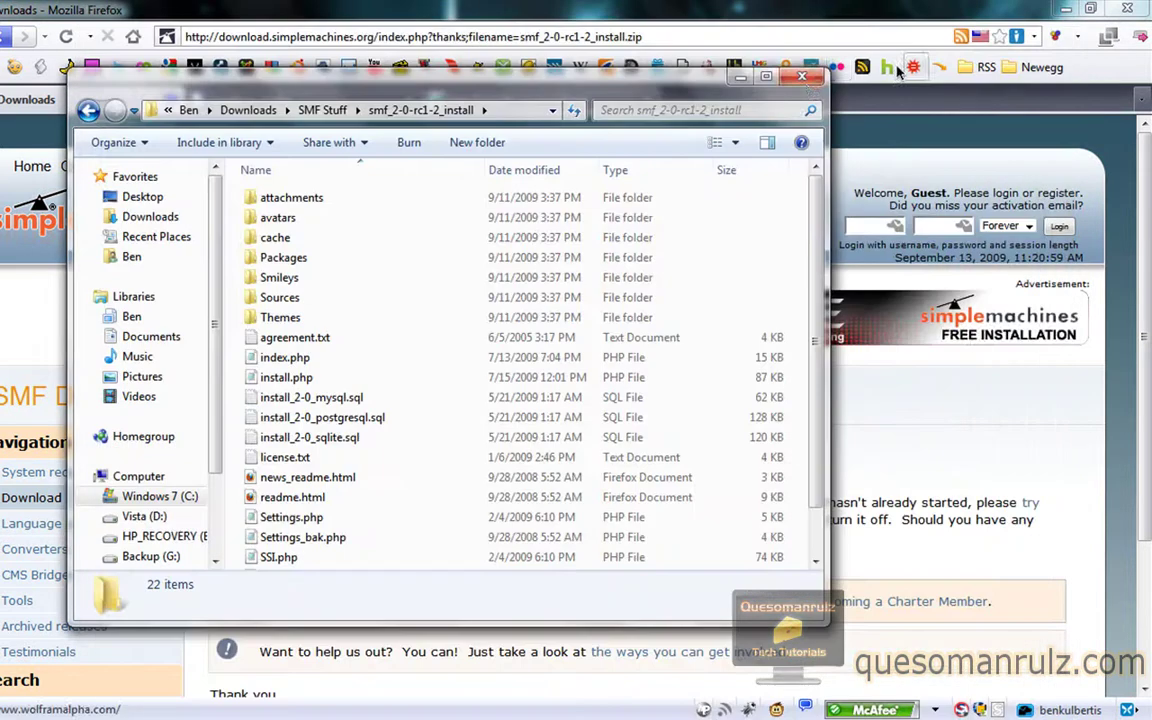
Load smf2.quesomanrulz.com in a new tab and continue past the installer's welcome step.
click(802, 79)
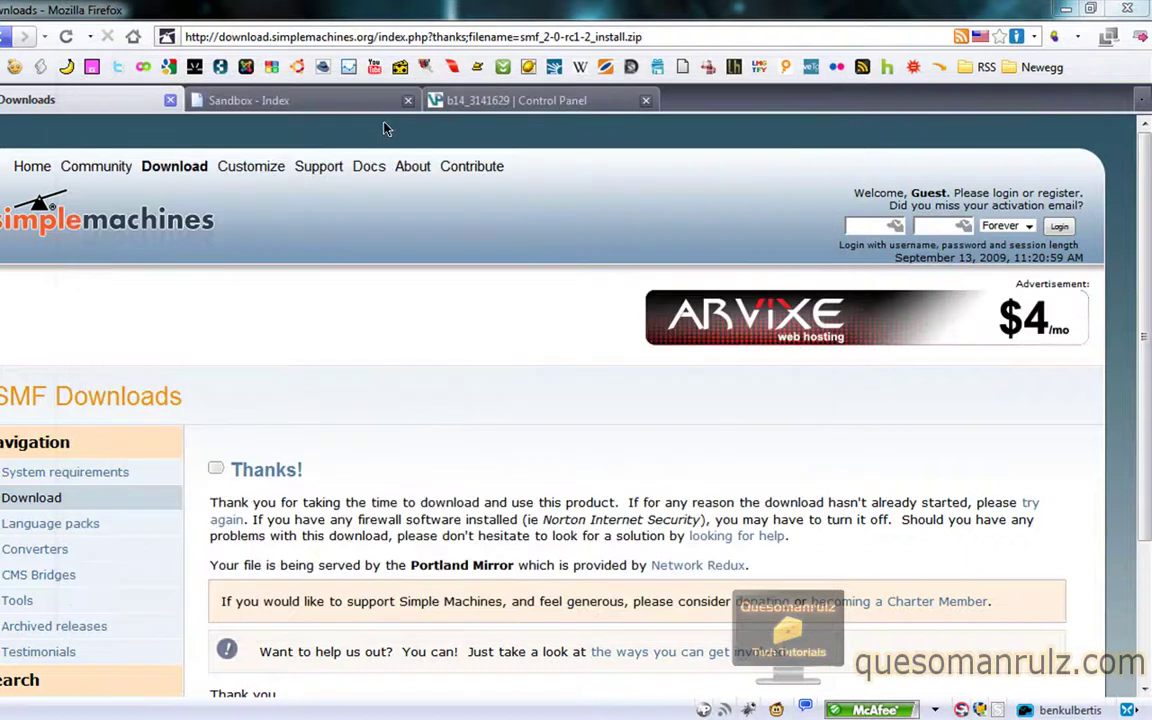
double_click(664, 99)
text(sm)
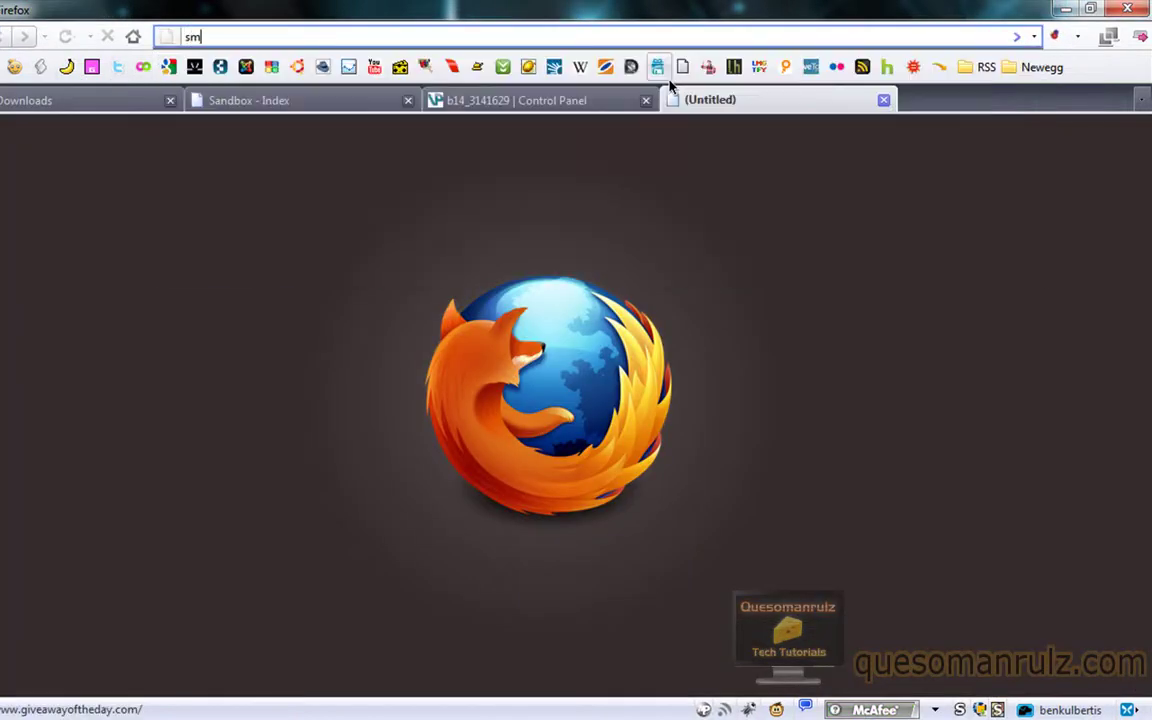
text(f2.quesomanrulz.com)
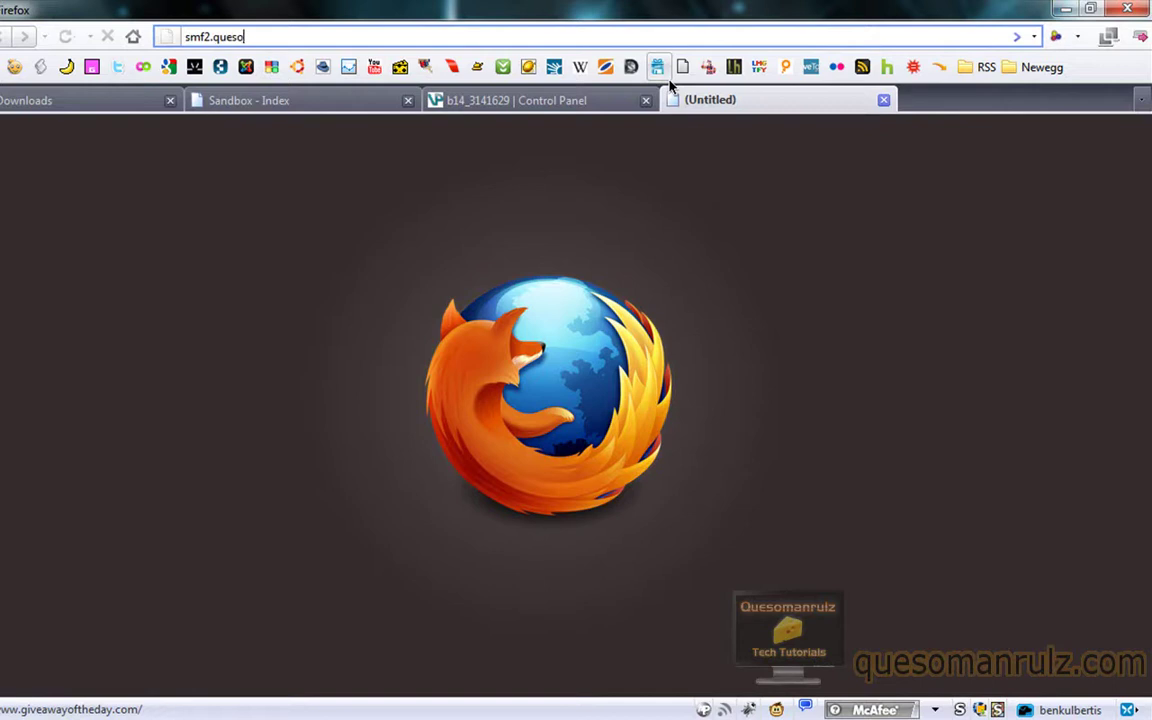
key(Return)
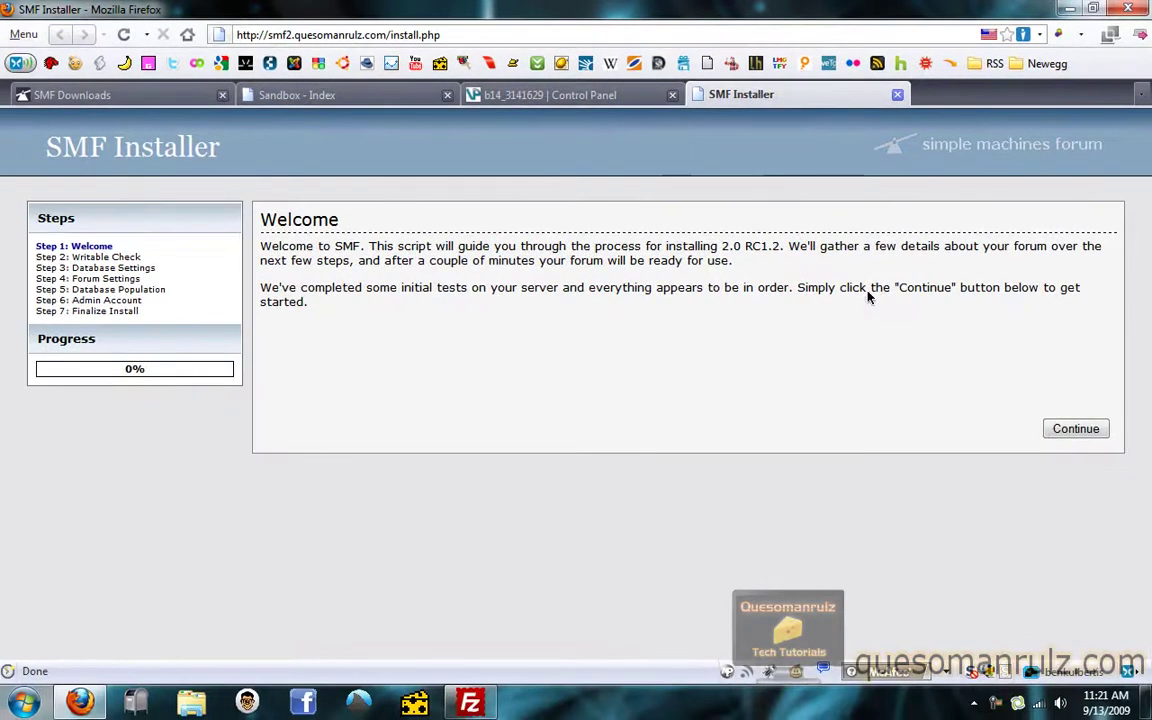
click(1075, 430)
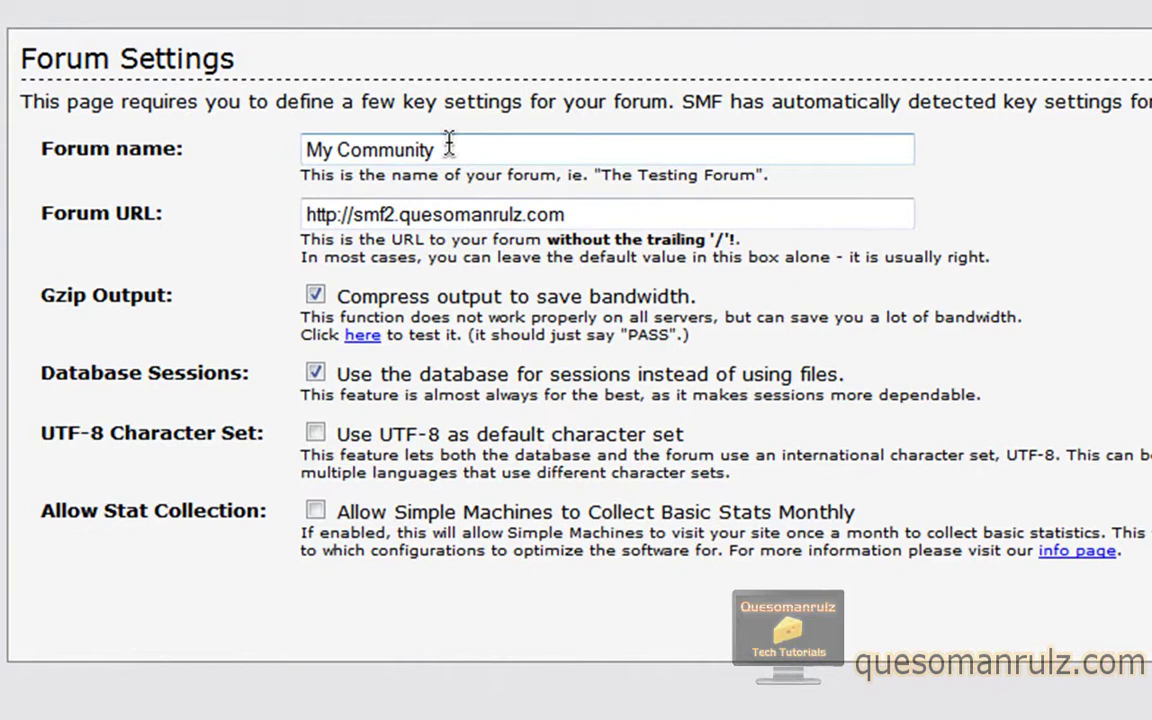
Rename the forum to SMF2, check the Forum URL, and continue to populate the database.
drag(465, 149, 87, 59)
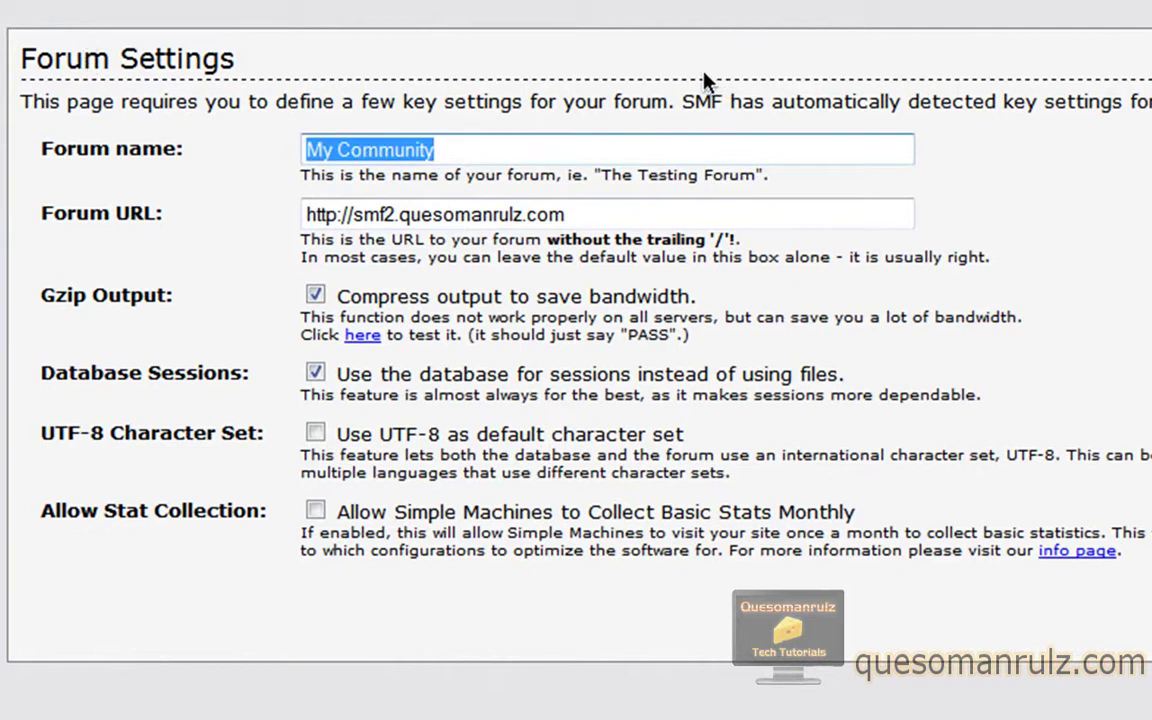
text(SMF@)
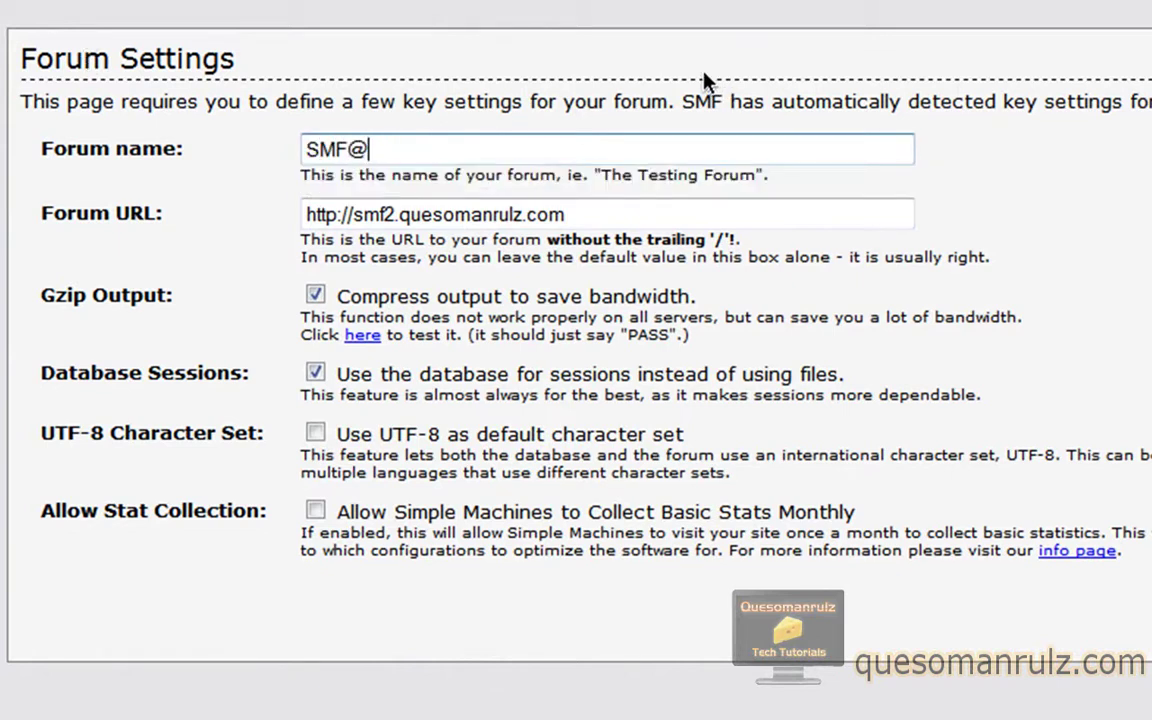
key(BackSpace)
text(2)
key(Tab)
click(598, 214)
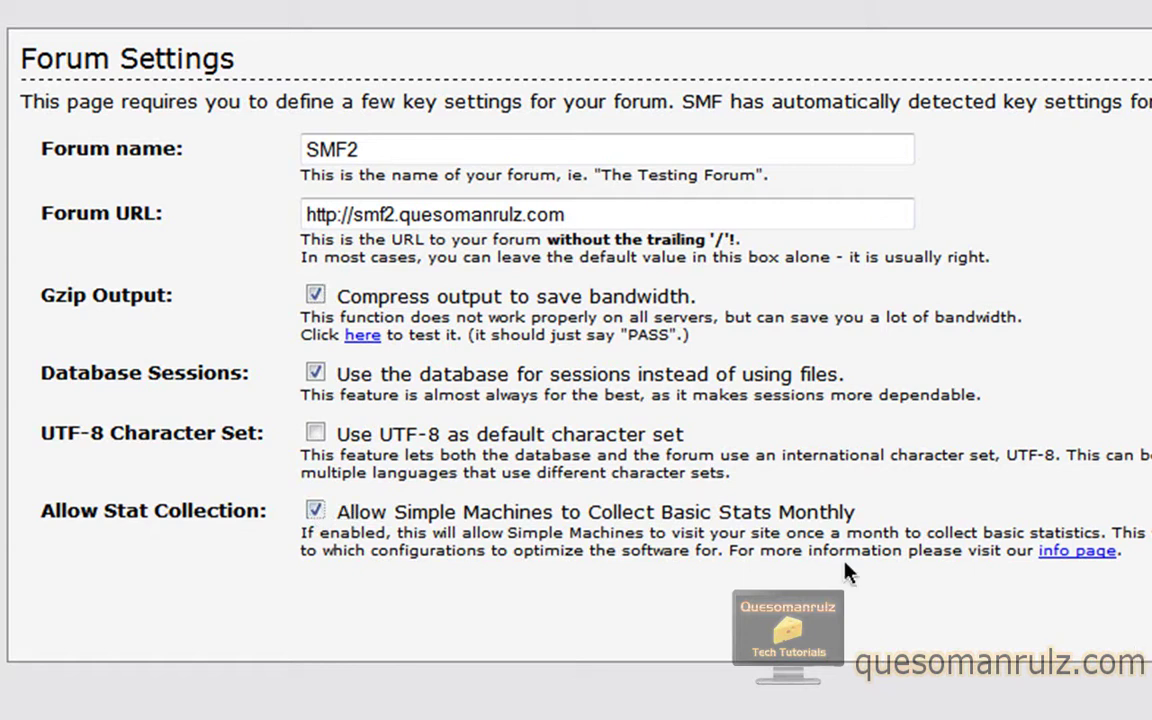
click(318, 511)
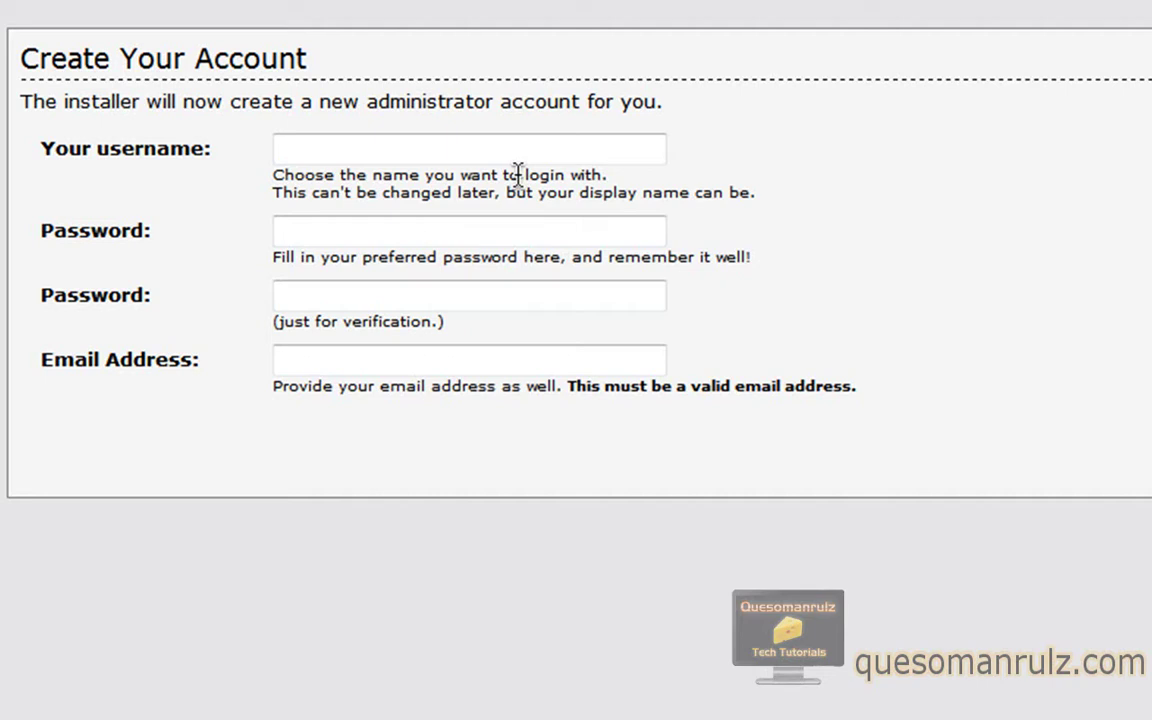
Enter the admin username, the password twice, and the remembered e-mail address, then submit.
click(495, 146)
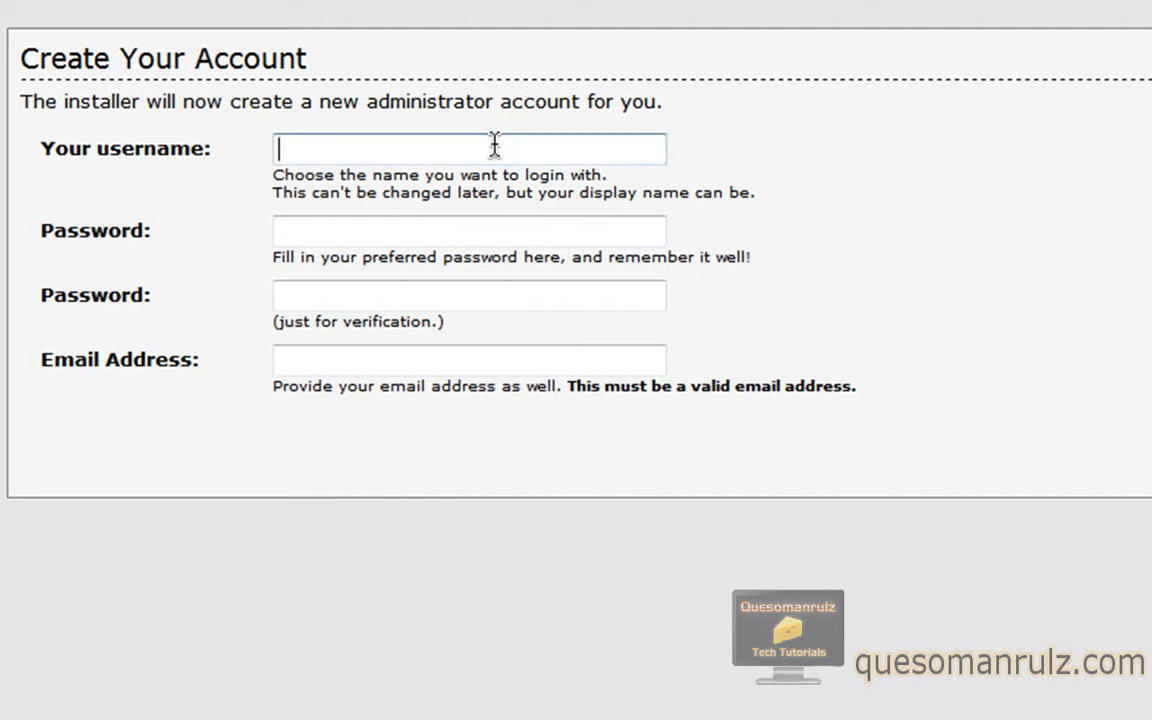
text(quesomanrulz)
key(Tab)
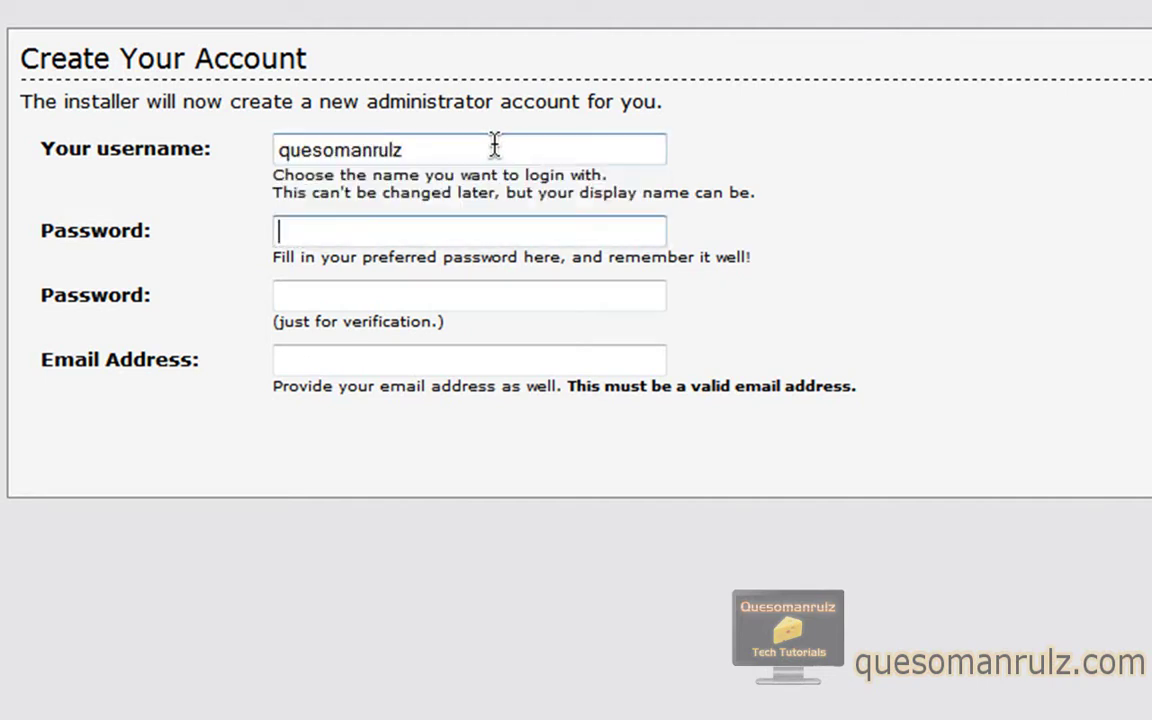
text(********)
key(Tab)
text(**)
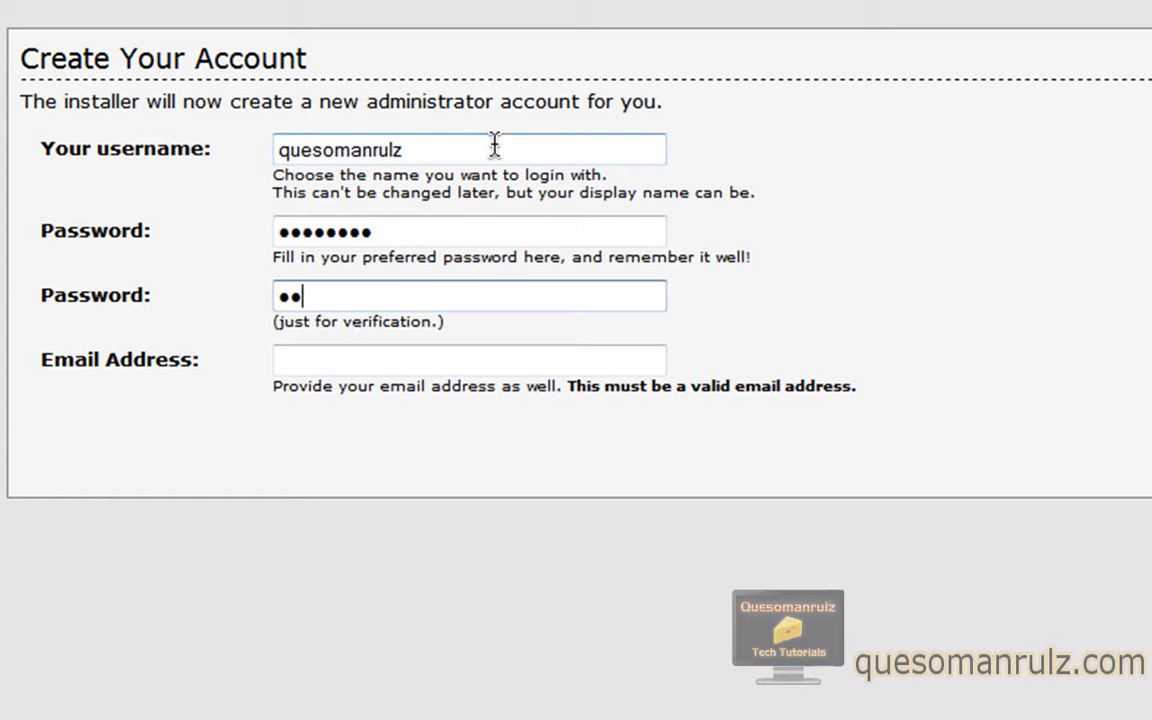
text(******)
key(Tab)
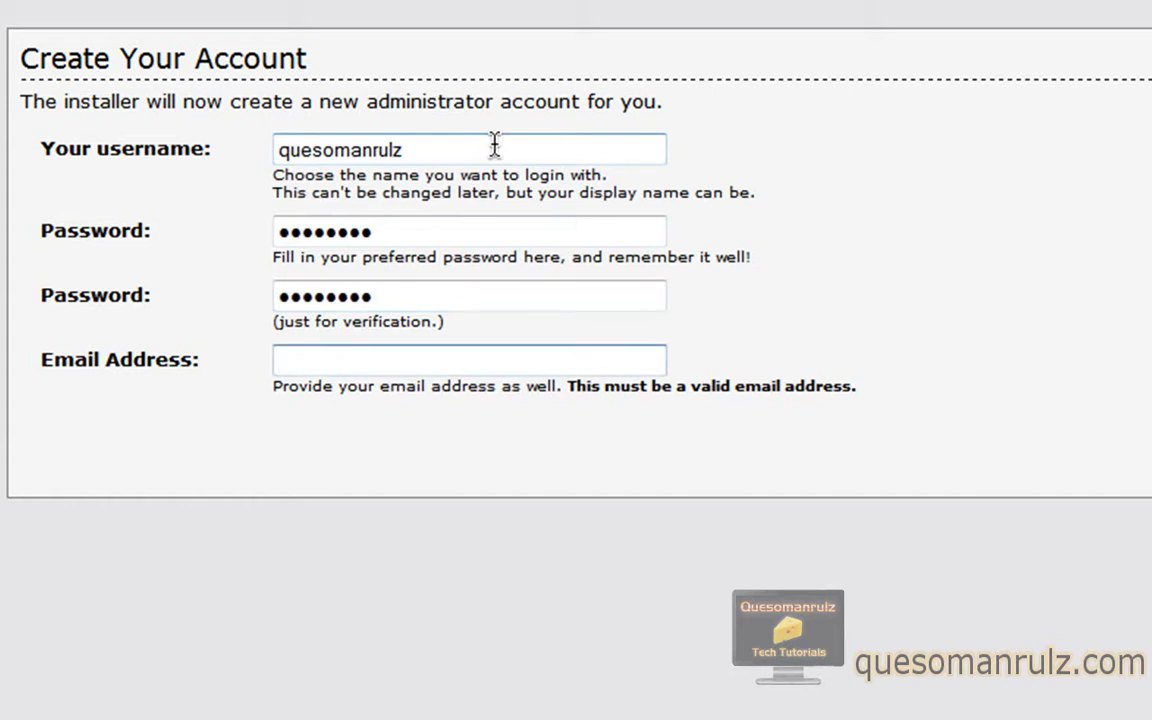
text(ques)
key(Down)
key(Return)
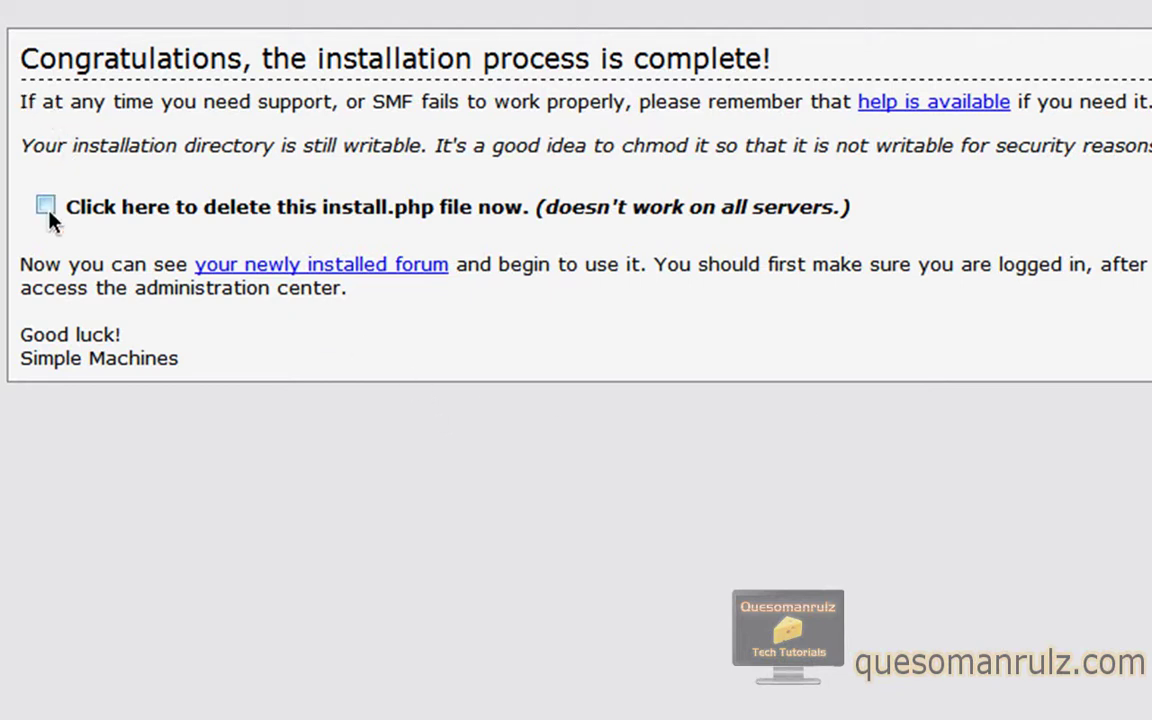
View the new SMF2 forum index with its General Discussion board, then return to Sandbox.
click(302, 270)
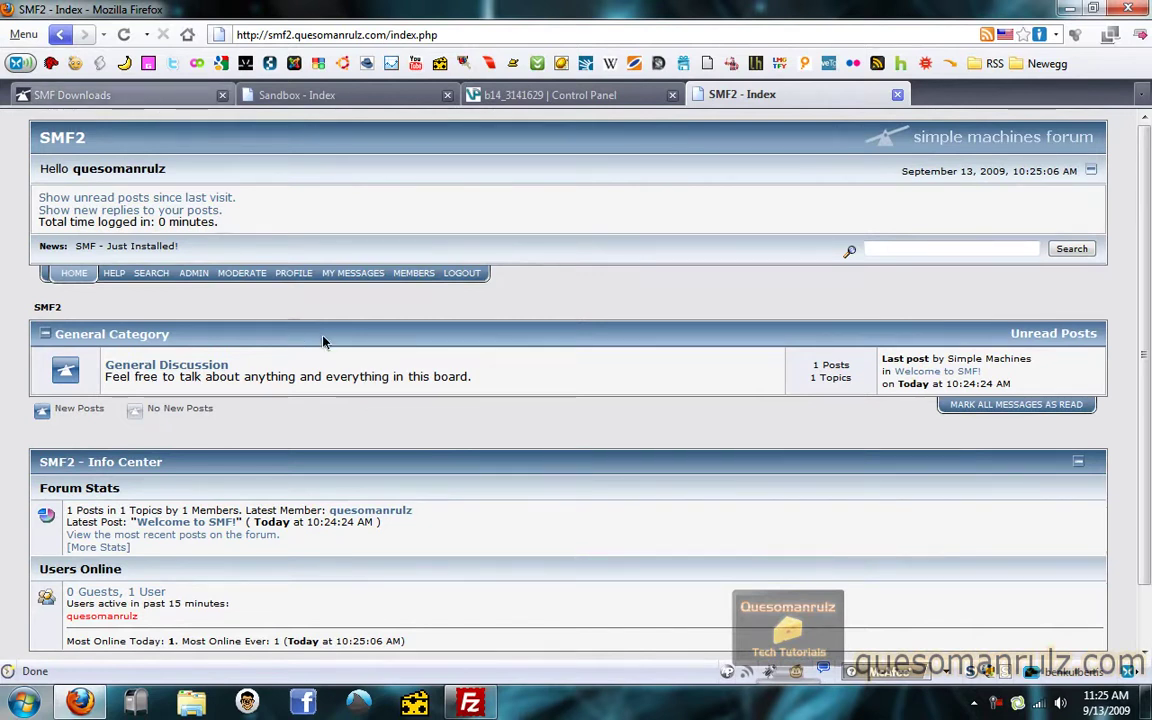
scroll(324, 340, down, 2)
scroll(1133, 118, up, 2)
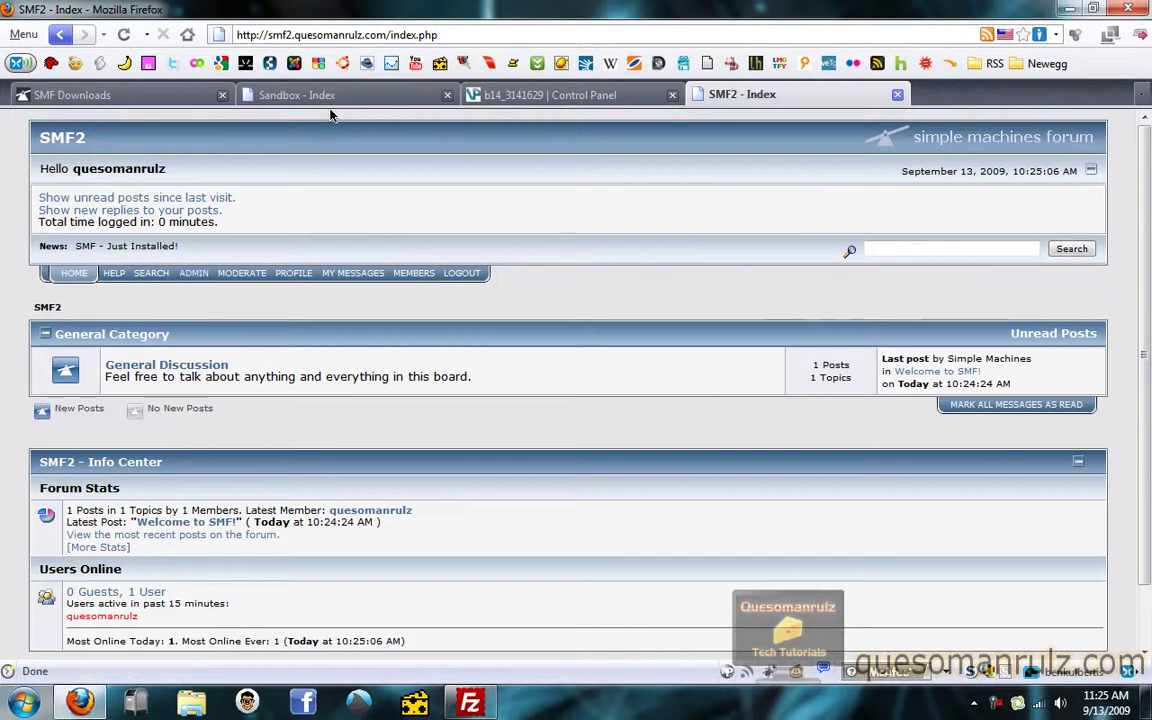
click(298, 98)
Go to the Sandbox forum's admin area and submit the account password at the login prompt.
scroll(404, 231, down, 1)
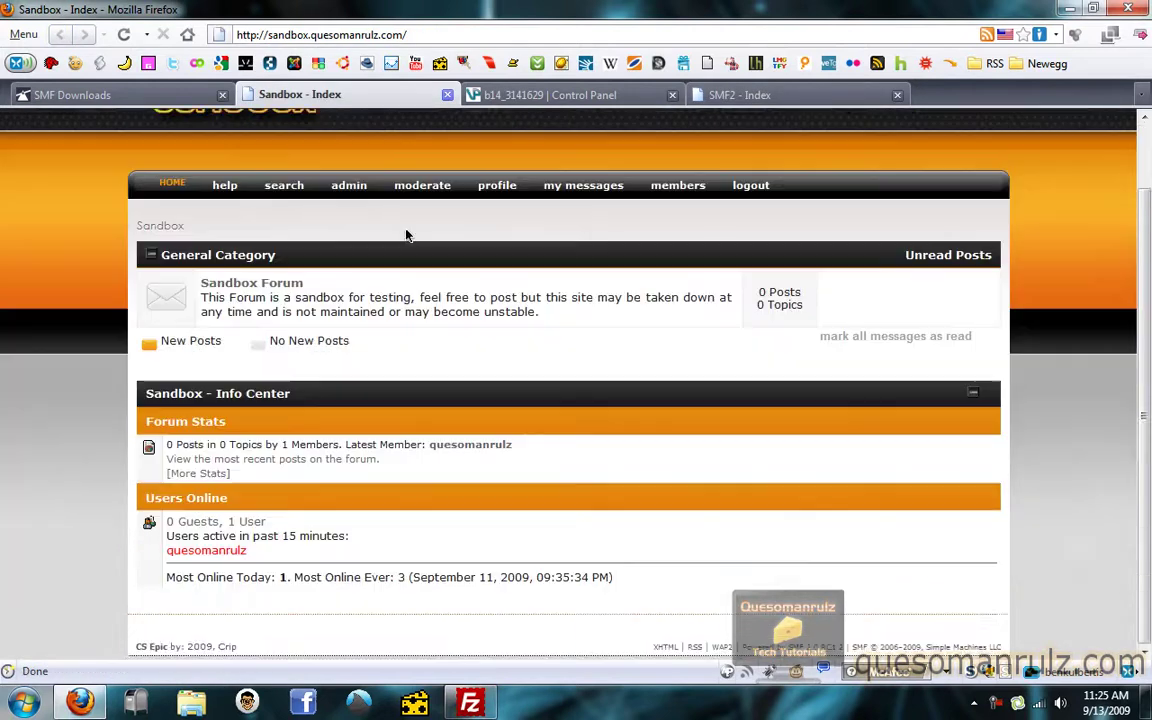
scroll(421, 237, up, 1)
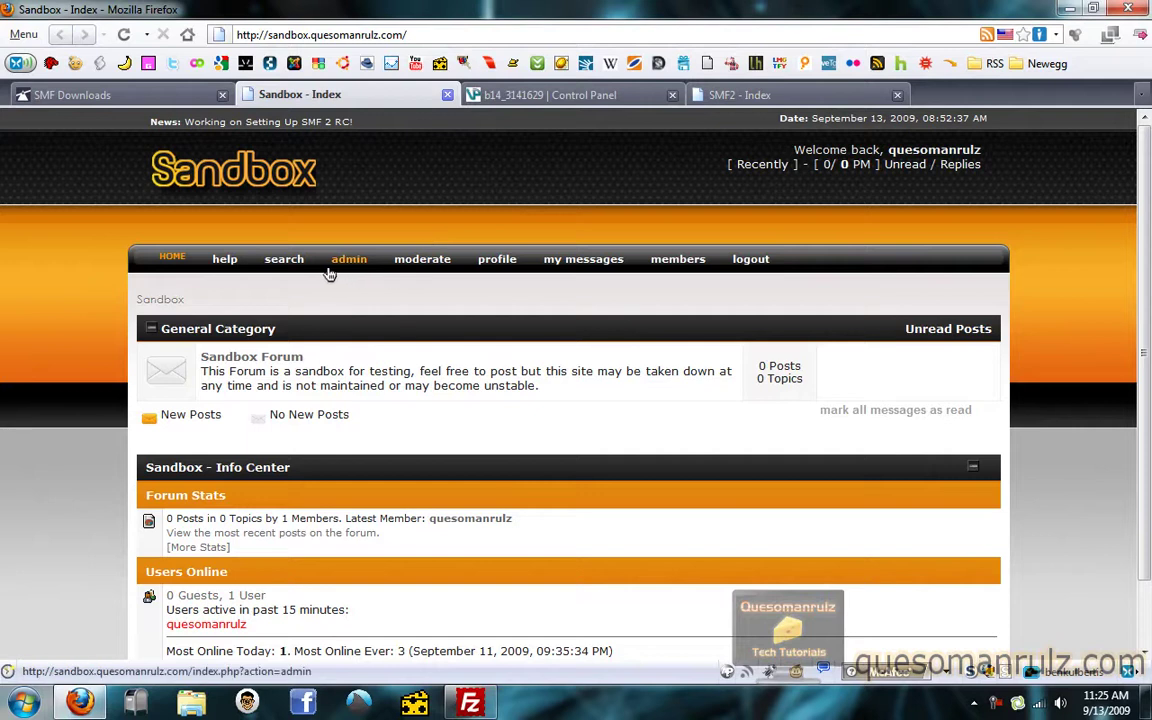
click(337, 270)
click(338, 273)
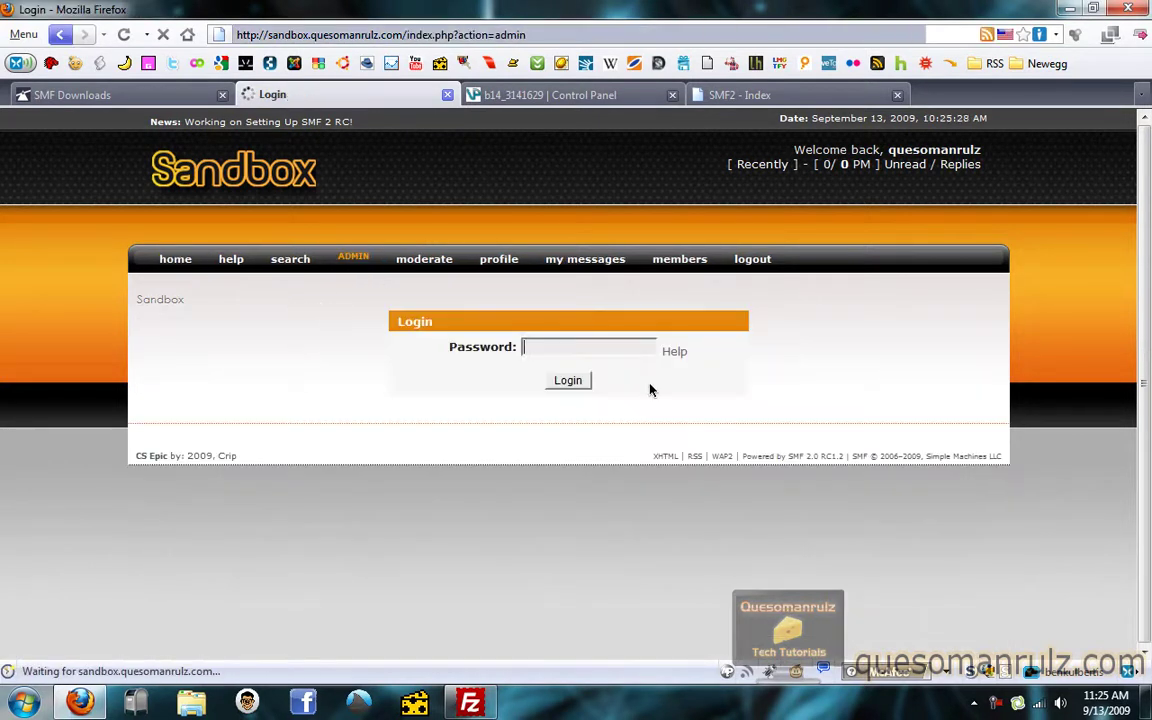
text(*********)
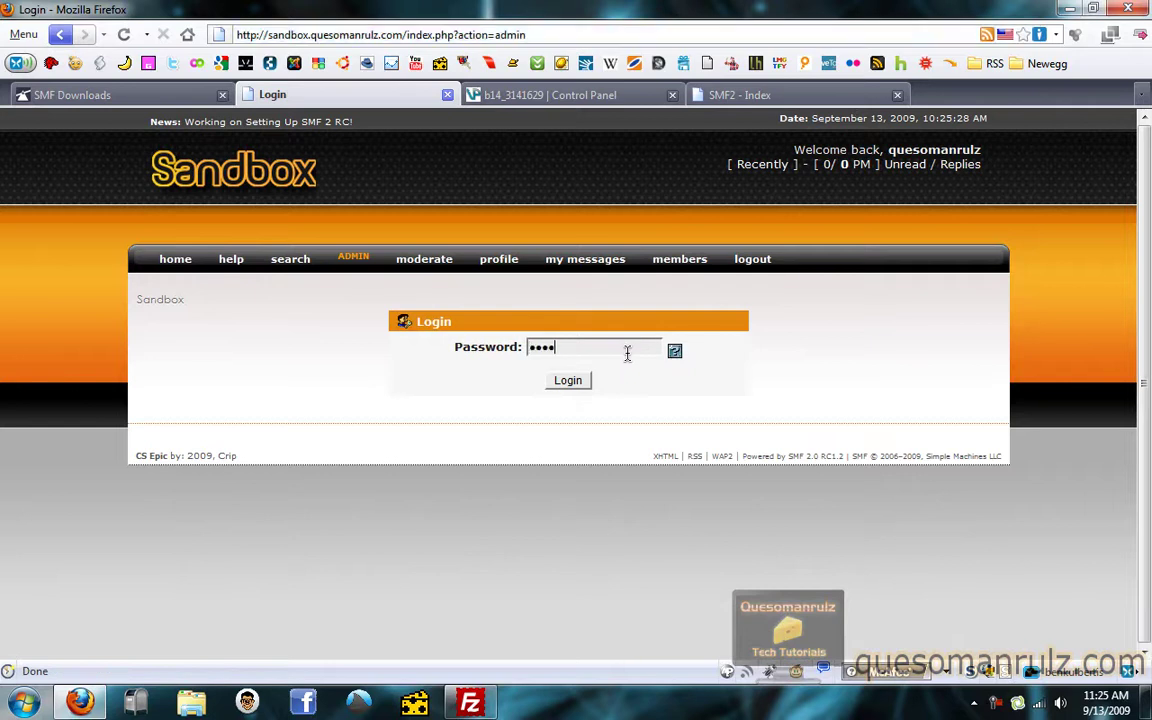
key(Return)
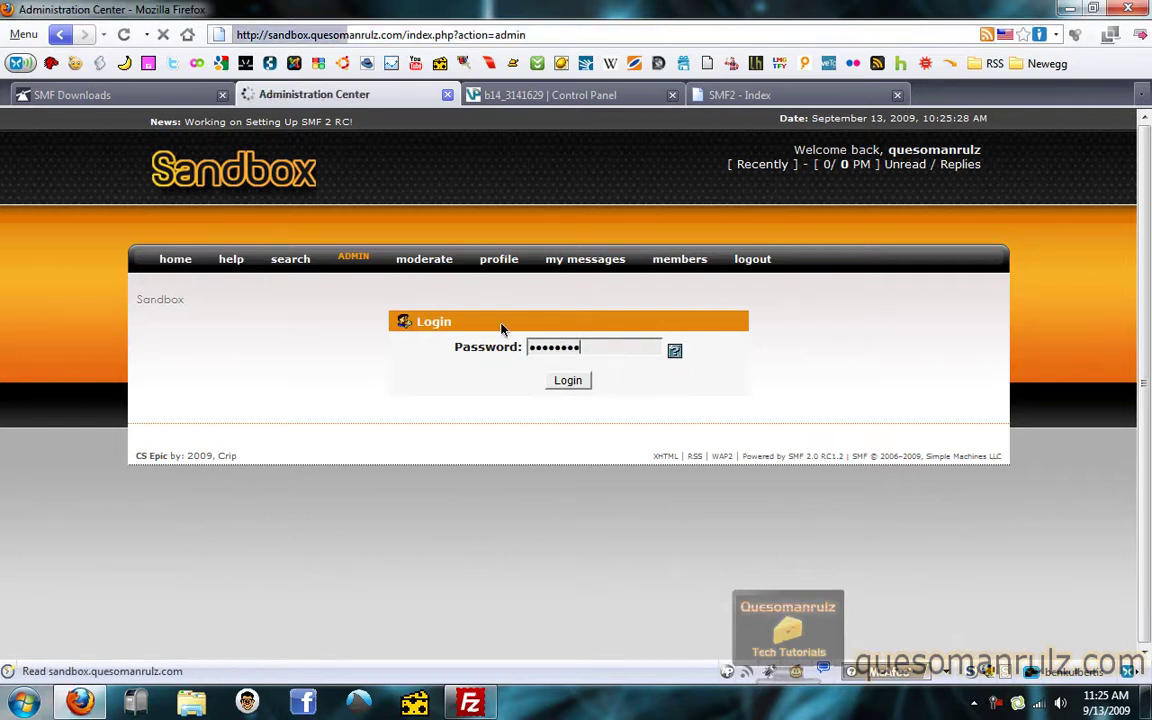
scroll(470, 370, down, 2)
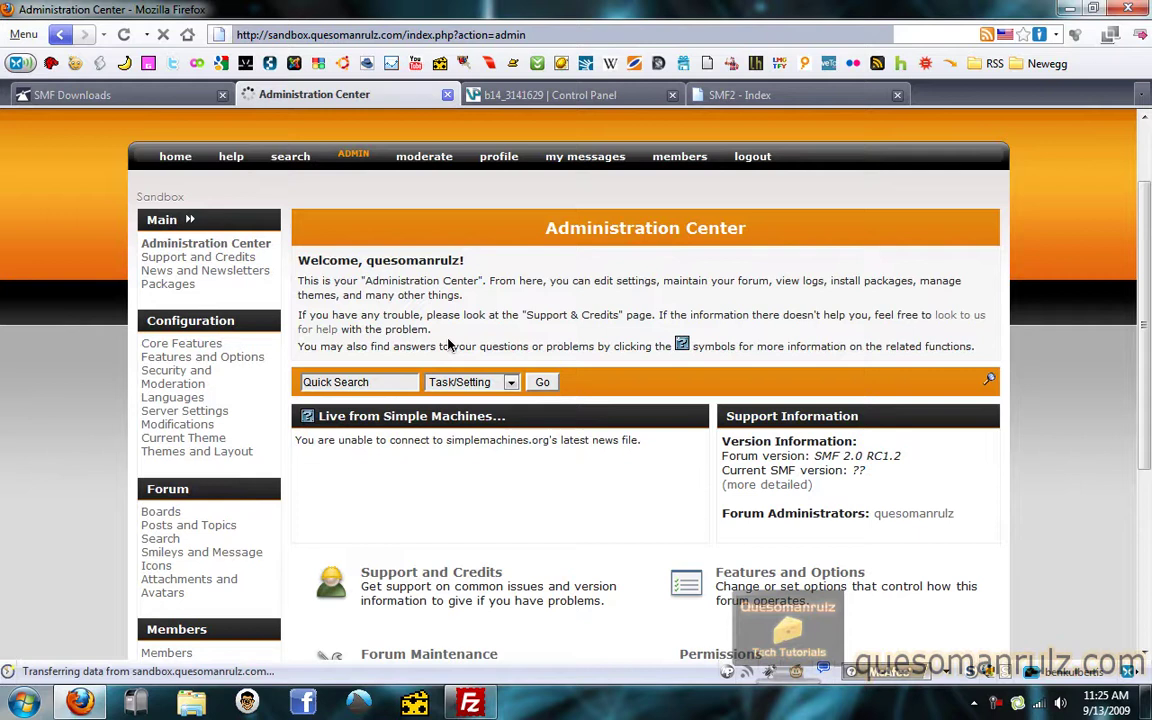
scroll(247, 286, down, 2)
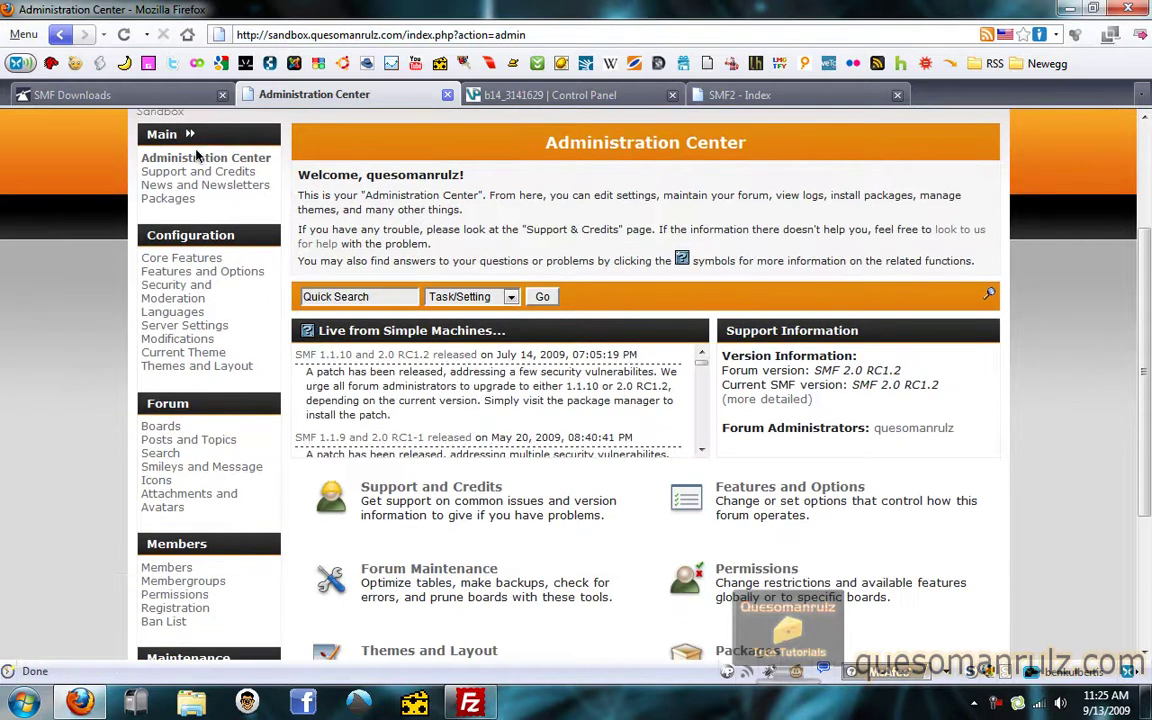
scroll(207, 425, down, 5)
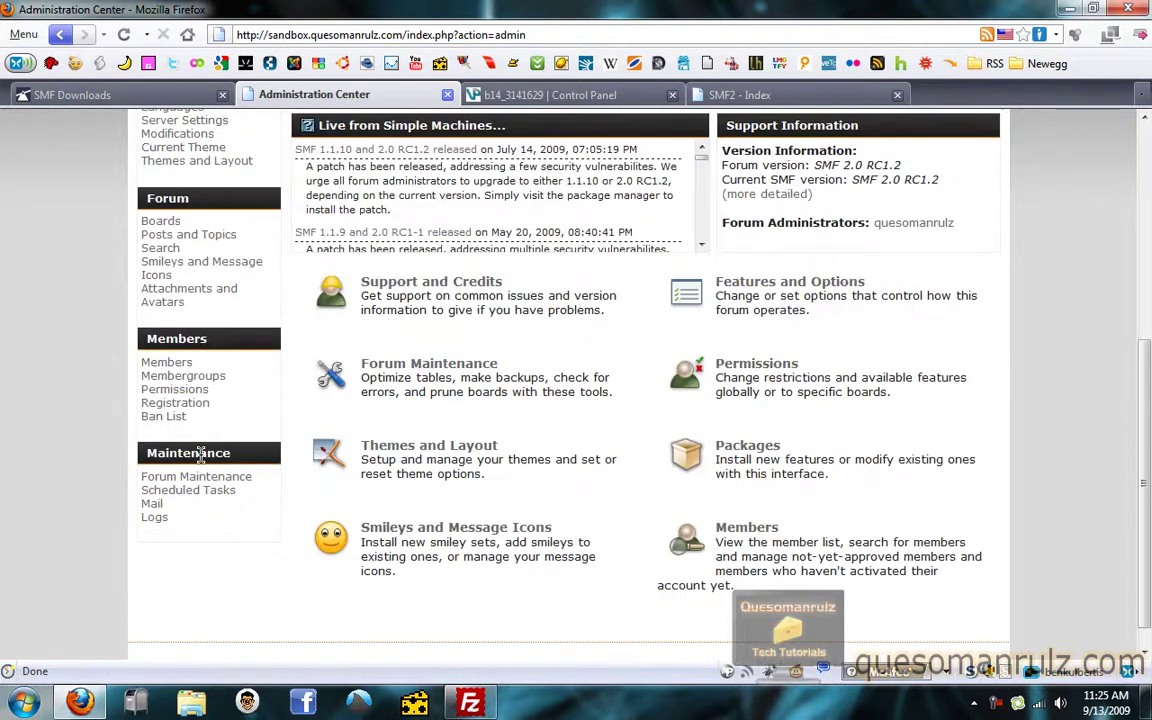
drag(1137, 490, 1133, 335)
scroll(1125, 315, up, 1)
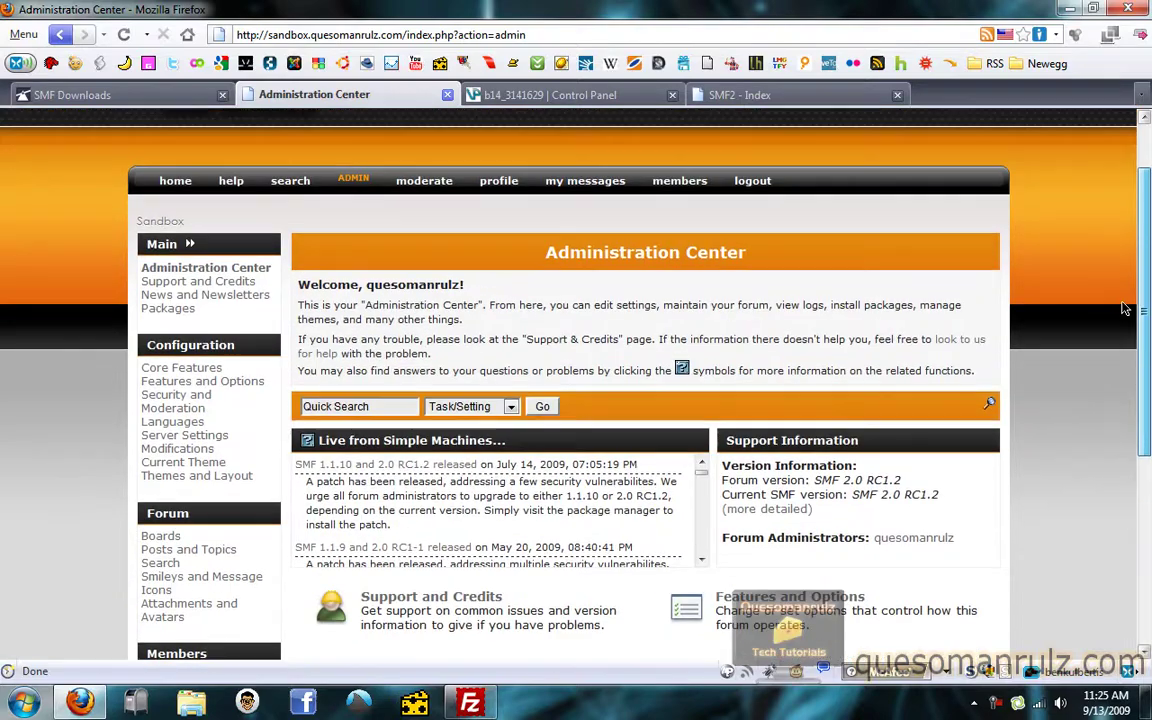
scroll(1117, 292, up, 2)
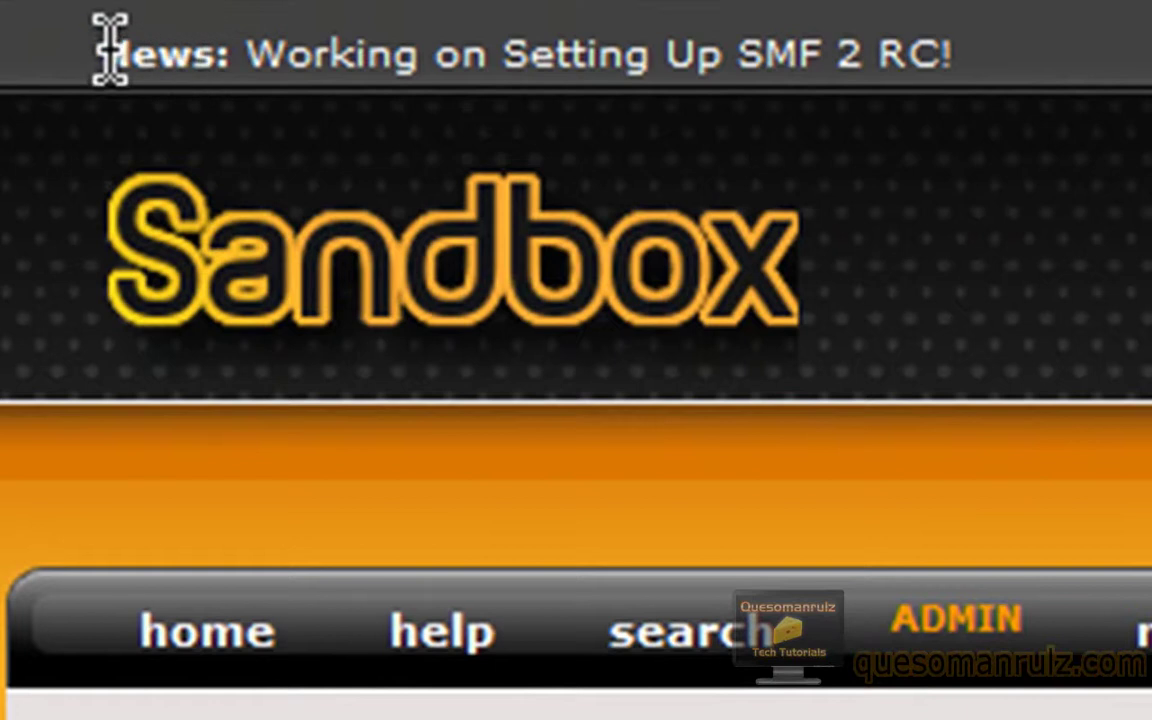
drag(110, 50, 518, 55)
click(1010, 70)
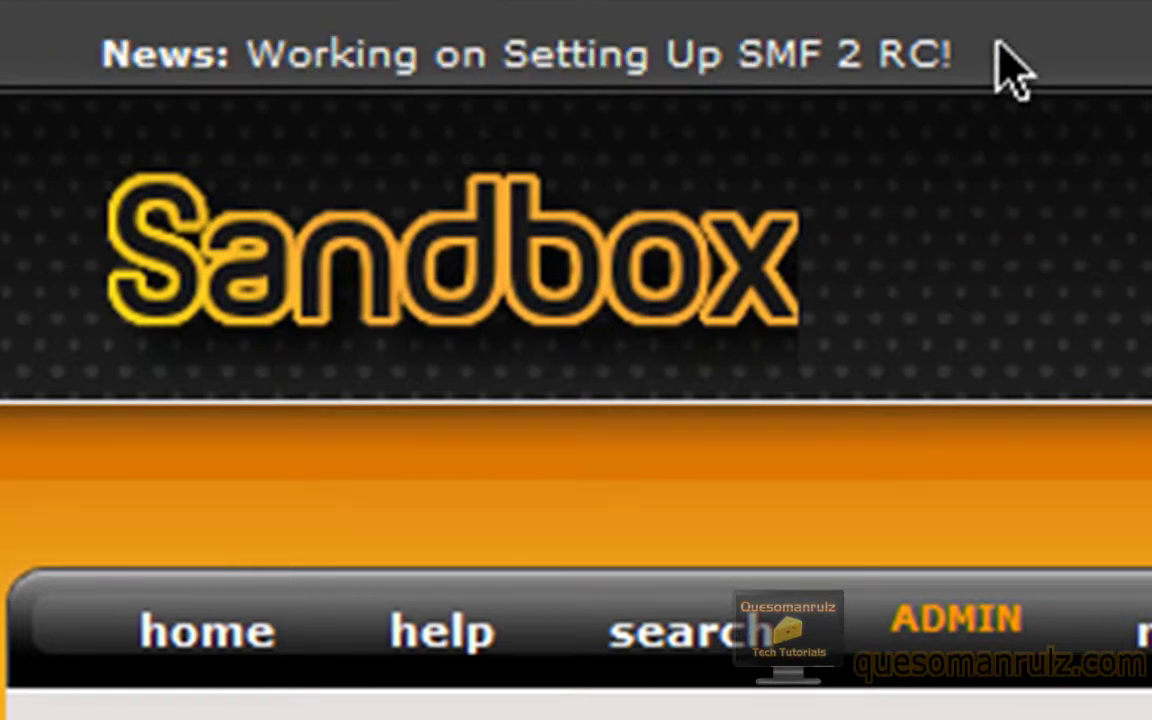
scroll(700, 680, down, 5)
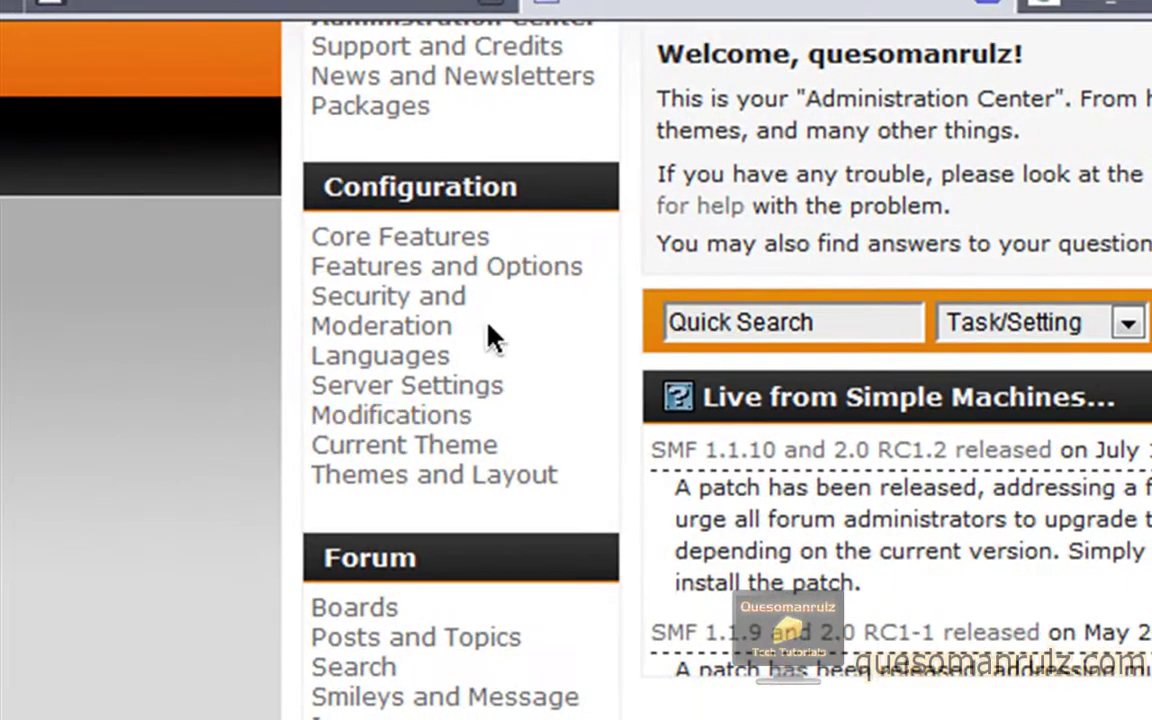
Open News and Newsletters and review the news item 'Working on Setting Up SMF 2 RC!'.
click(398, 88)
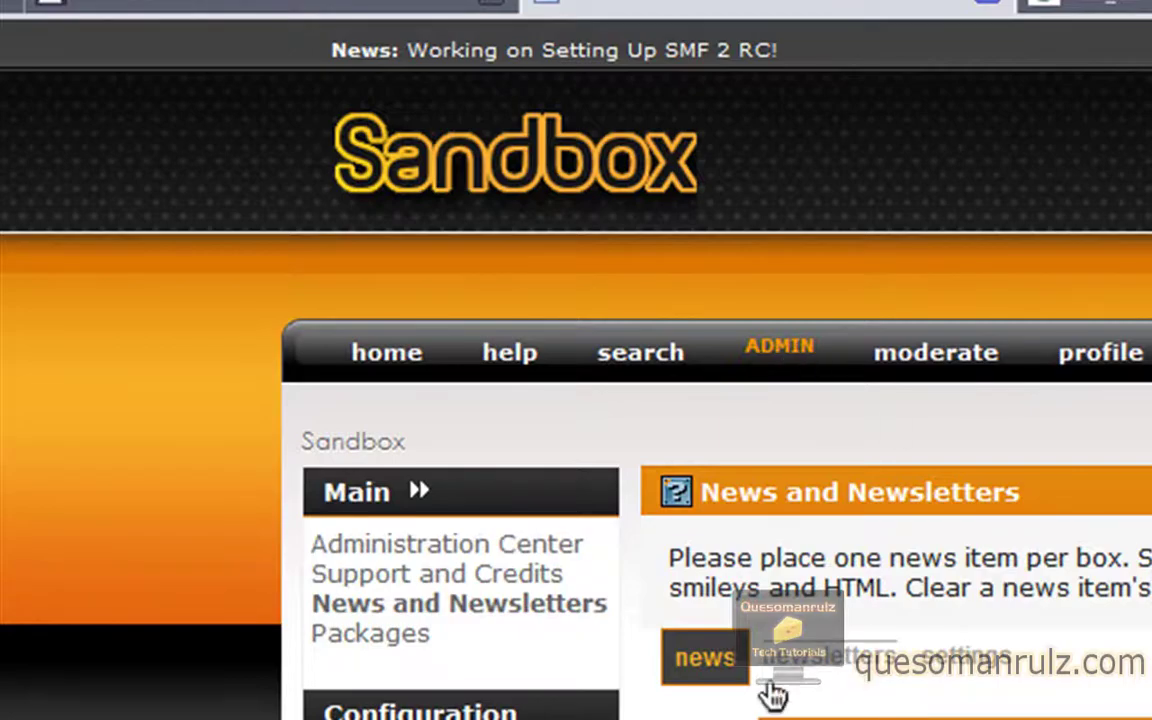
scroll(576, 370, down, 4)
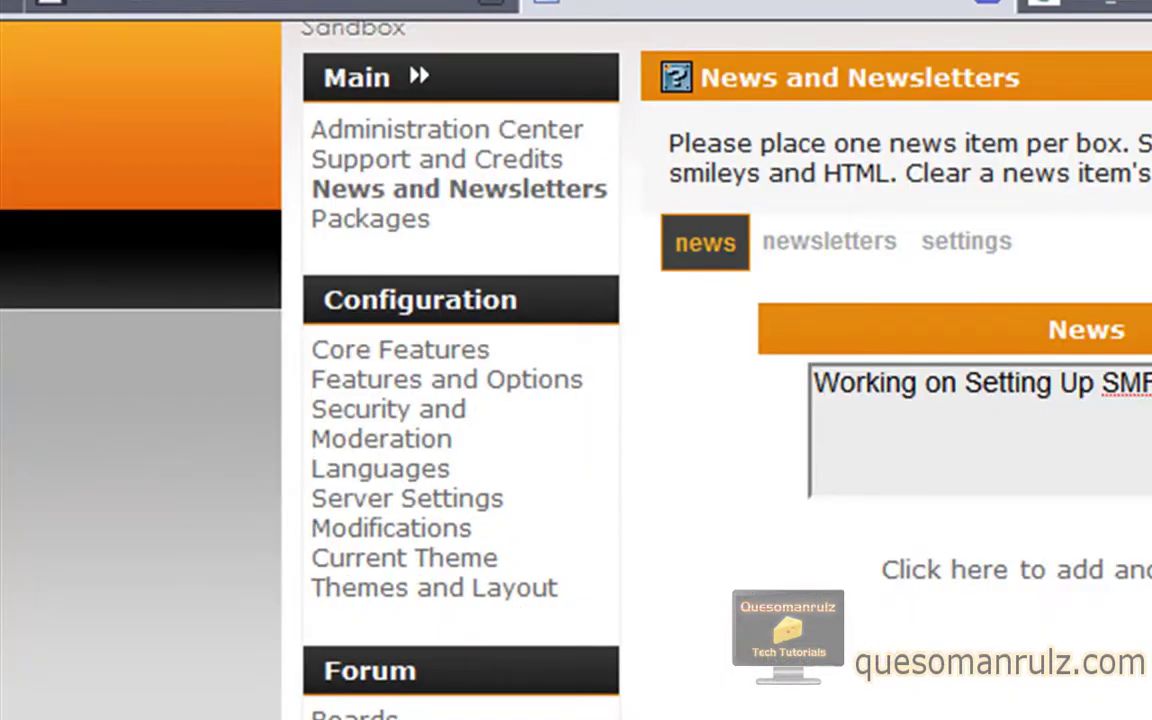
scroll(949, 640, down, 4)
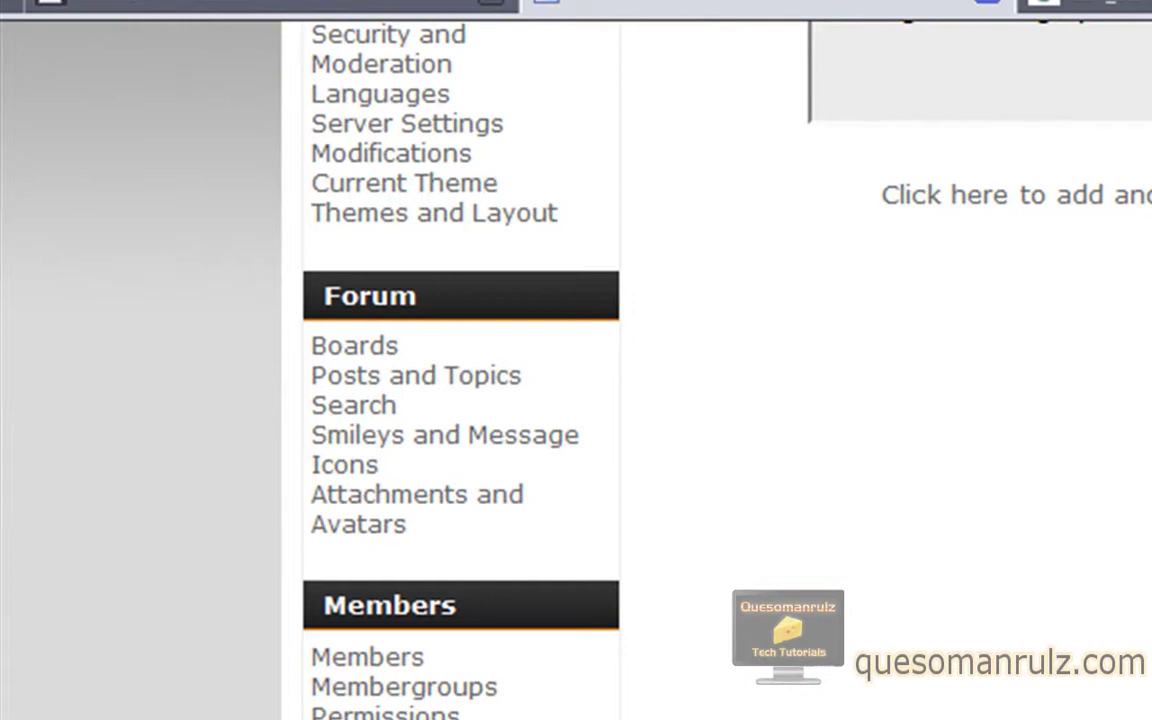
scroll(720, 400, up, 6)
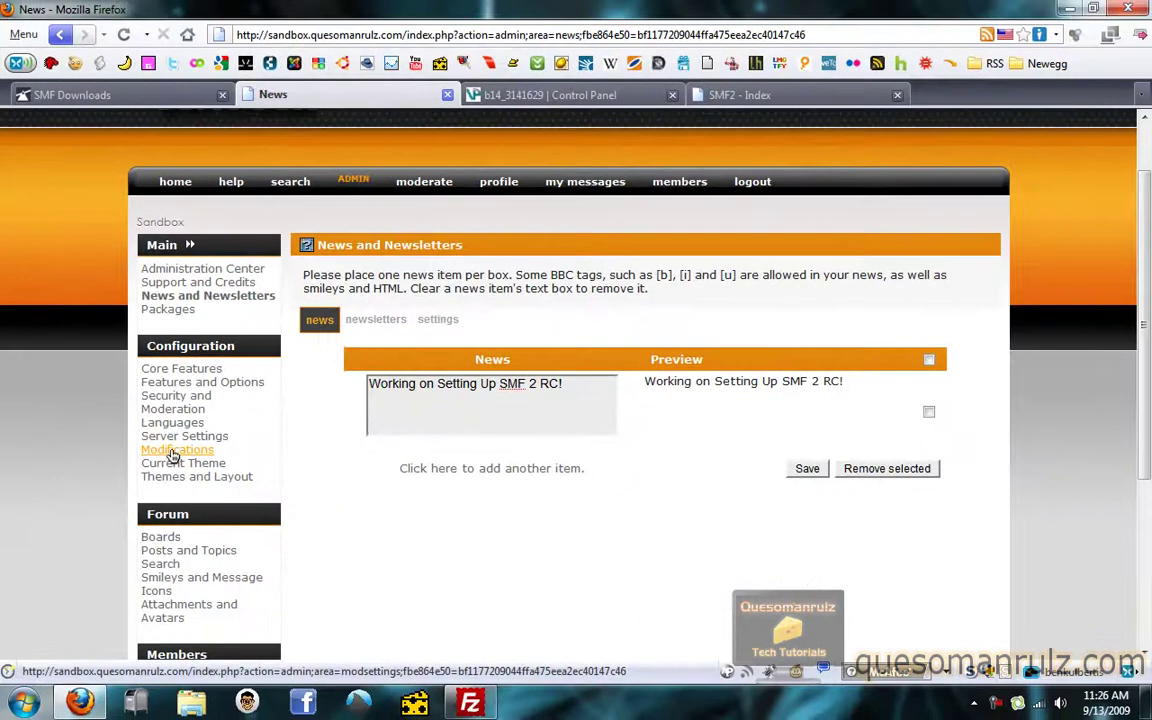
Open Package Manager's Browse Packages list, which shows no packages yet.
click(154, 309)
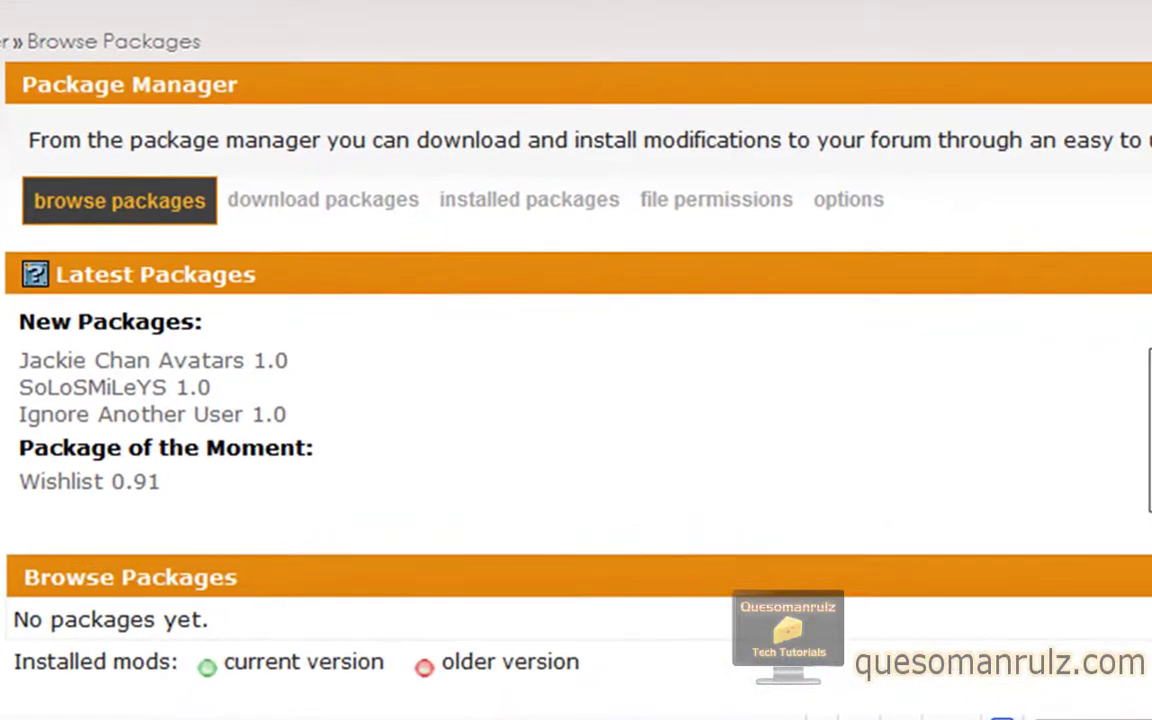
scroll(576, 300, down, 1)
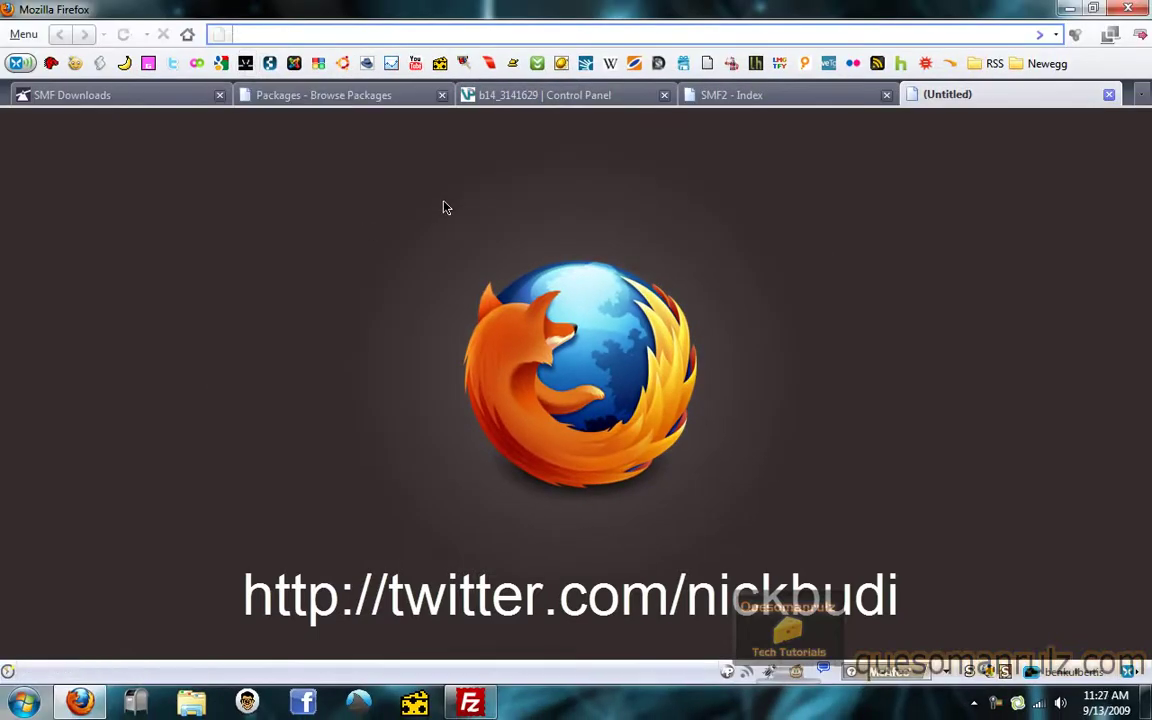
Load the nFearior Gaming site and hide the Firebug inspector to view the page.
text(nfea)
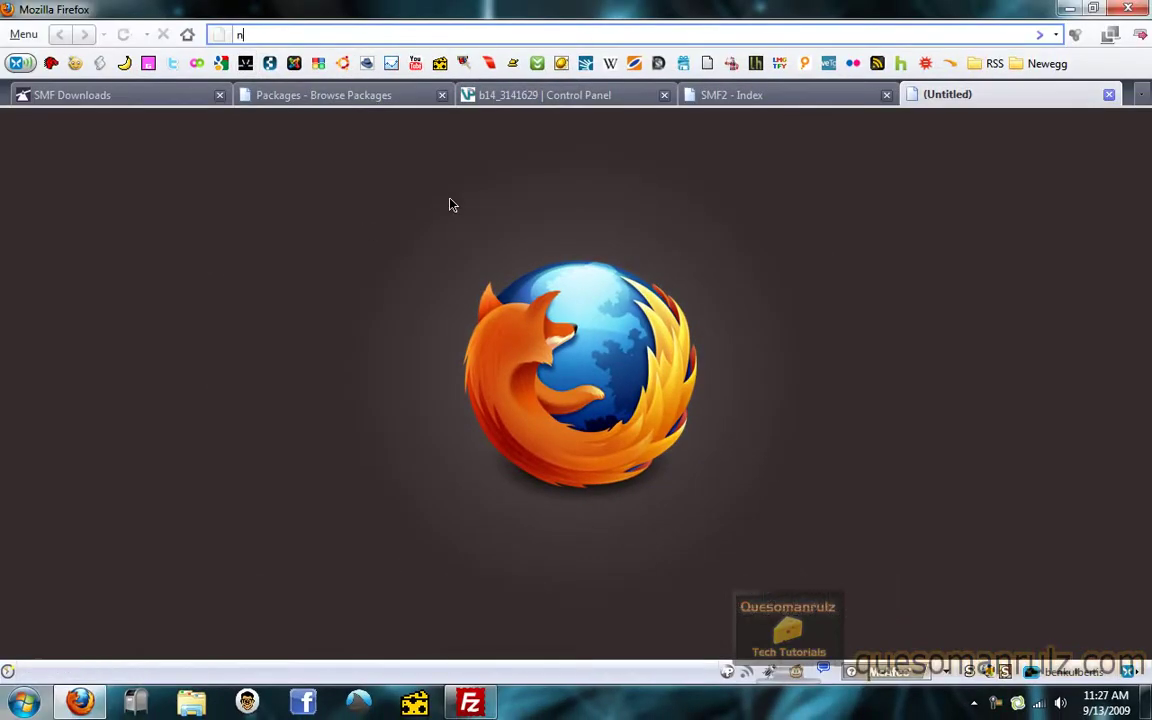
text(rior)
key(Return)
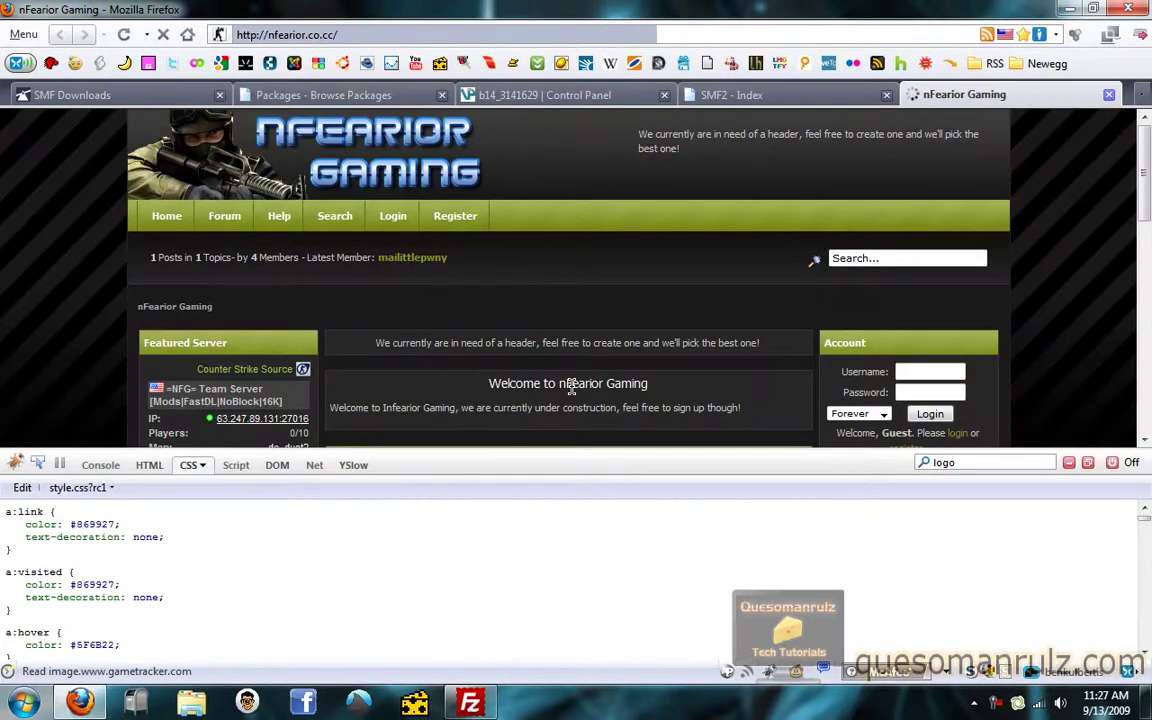
click(1112, 462)
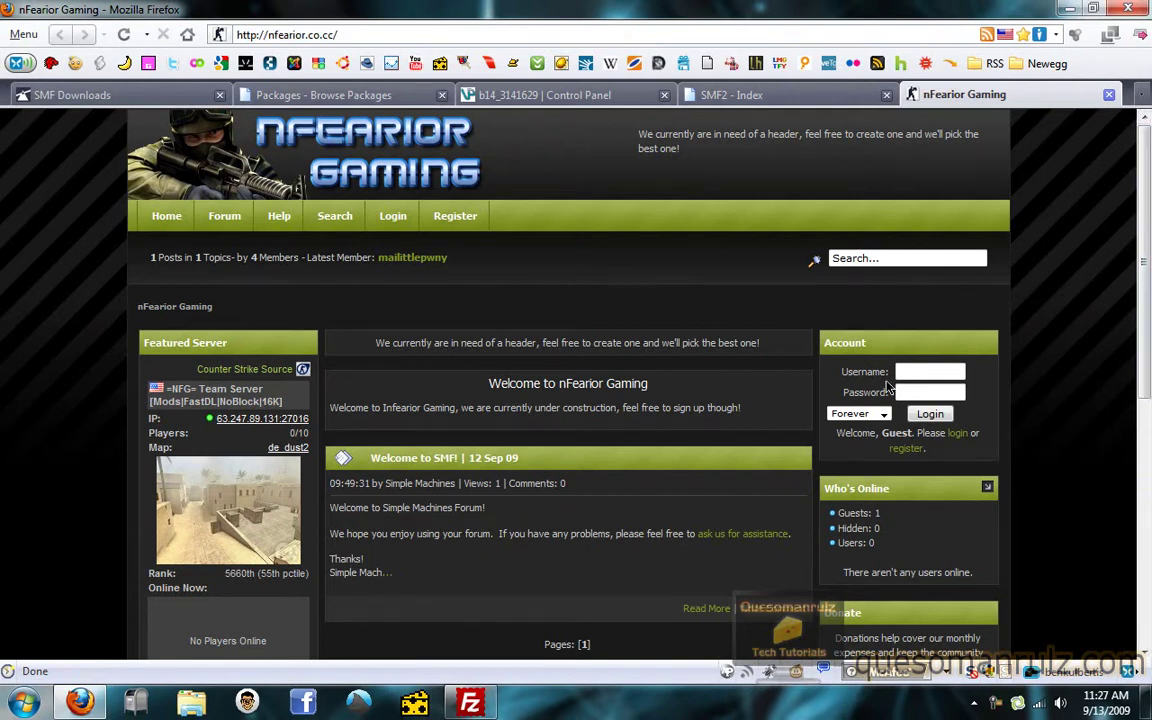
scroll(1007, 279, down, 3)
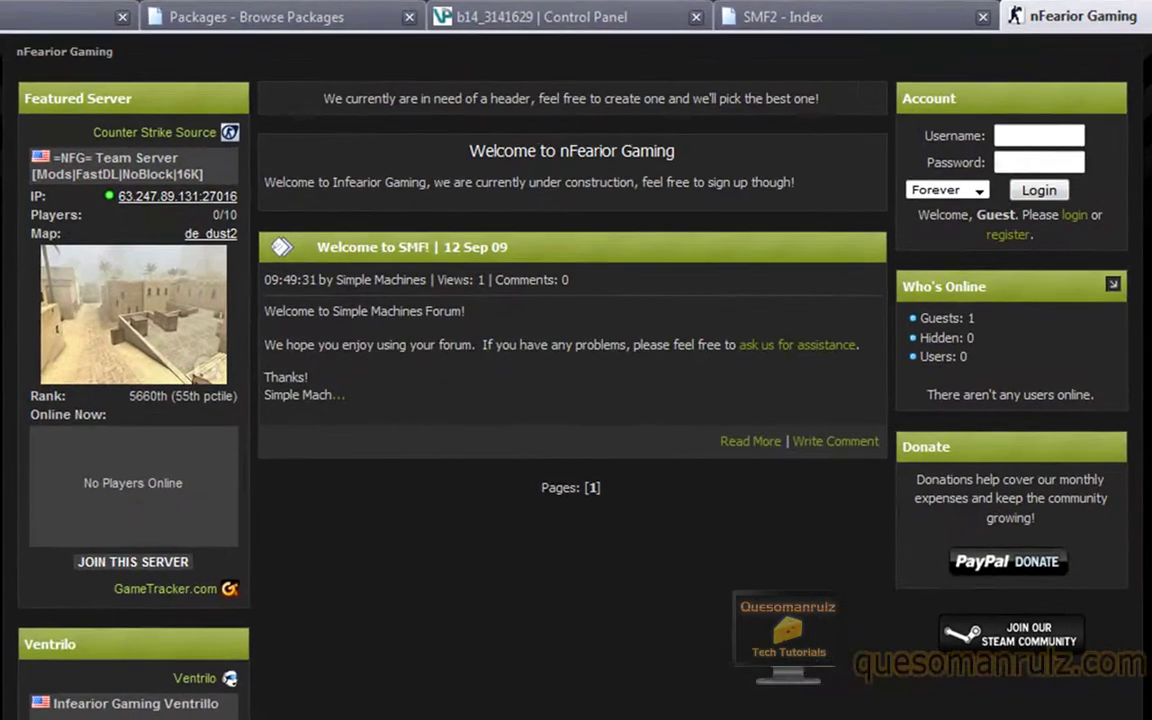
scroll(583, 563, down, 2)
scroll(888, 231, up, 5)
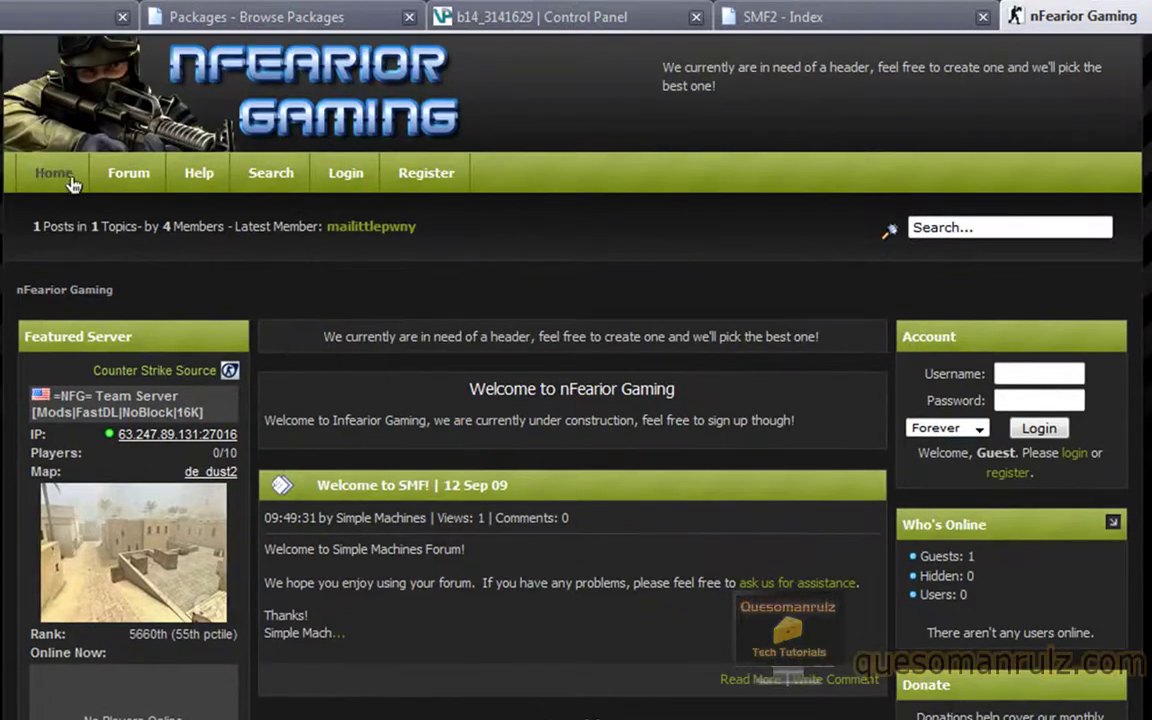
View the nFearior Gaming forum's board list, then close its tab.
click(125, 172)
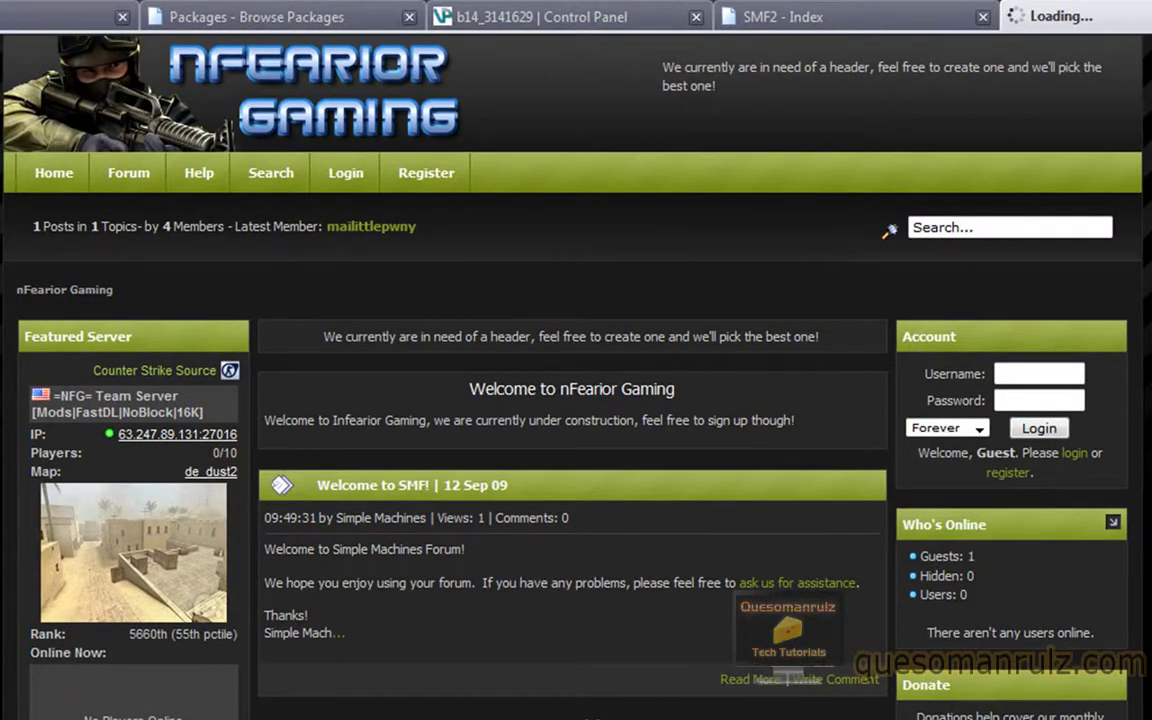
scroll(889, 230, down, 5)
scroll(889, 230, up, 5)
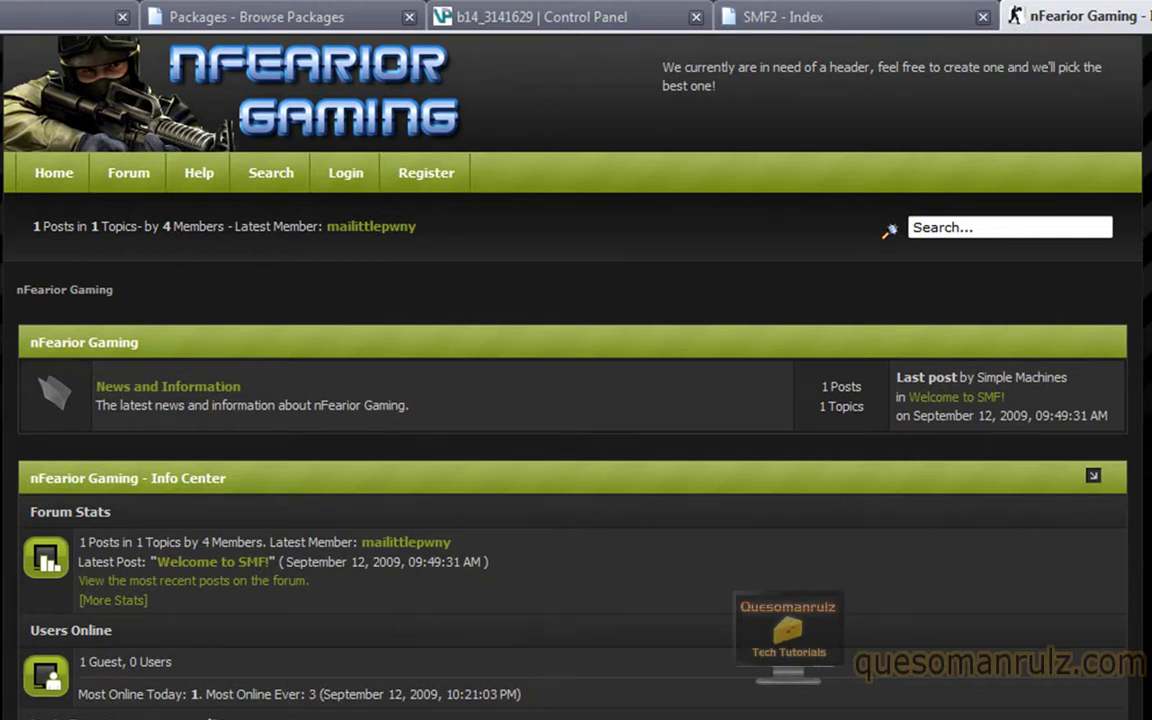
key(ctrl+w)
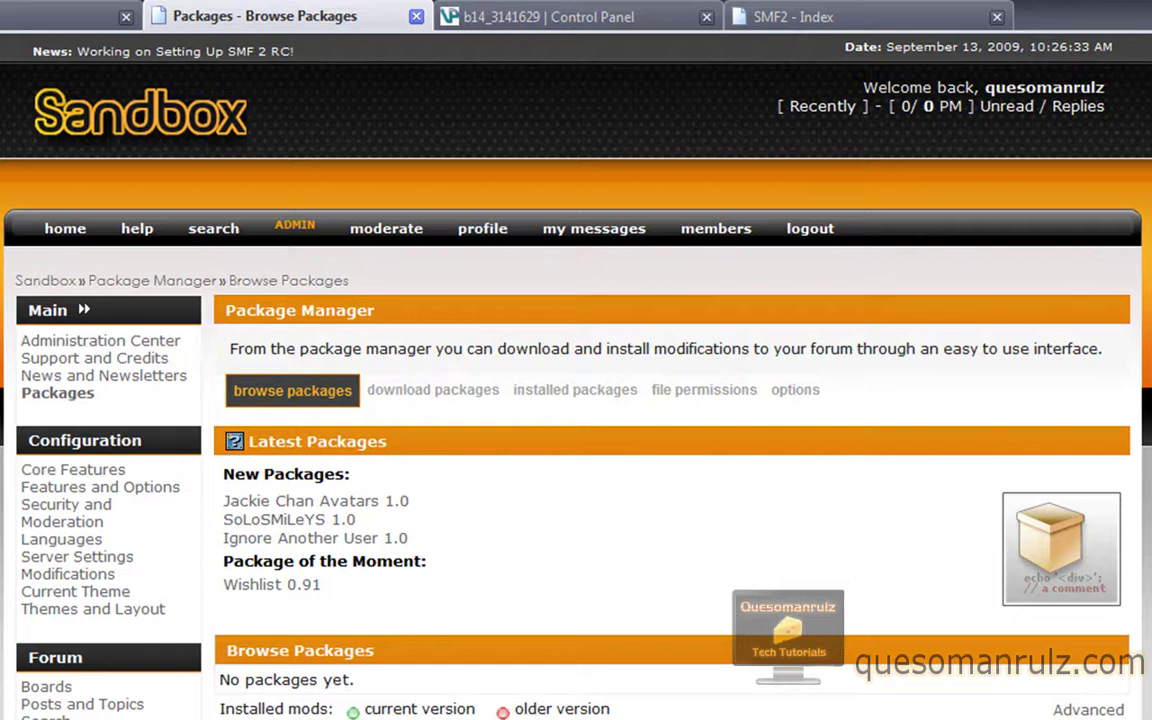
Scroll through the empty Browse Packages list, which shows Wishlist 0.91 as Package of the Moment.
scroll(240, 118, down, 3)
scroll(670, 400, down, 2)
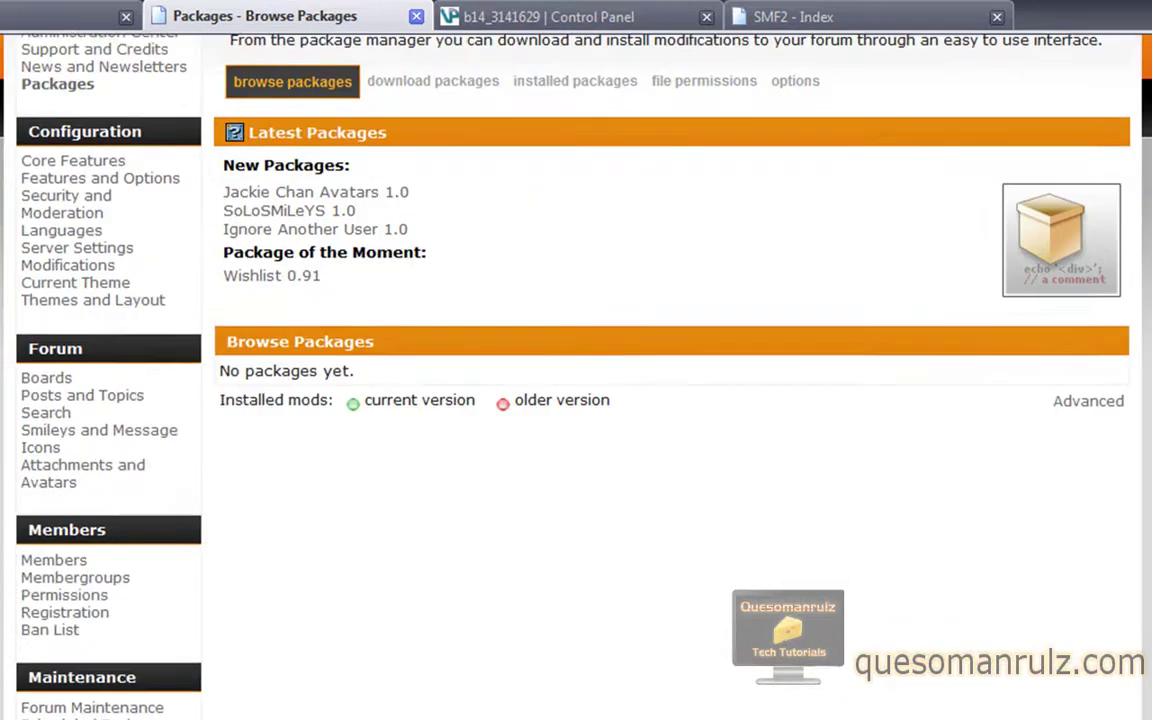
scroll(670, 400, down, 2)
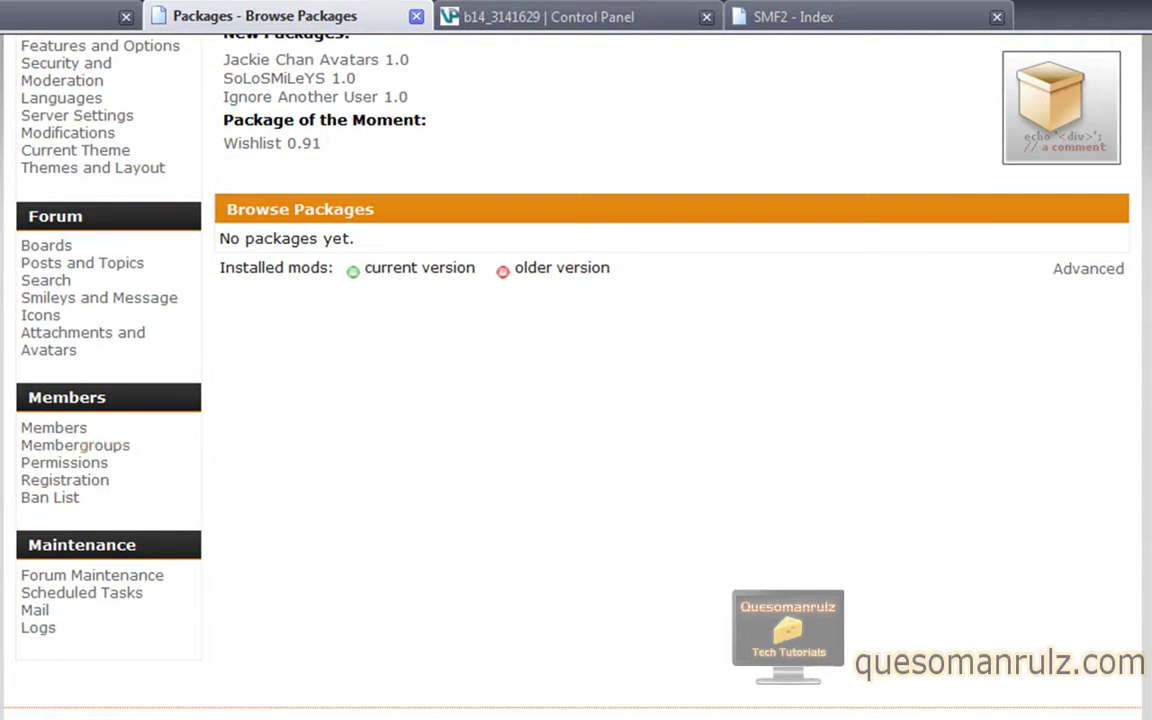
scroll(576, 380, up, 5)
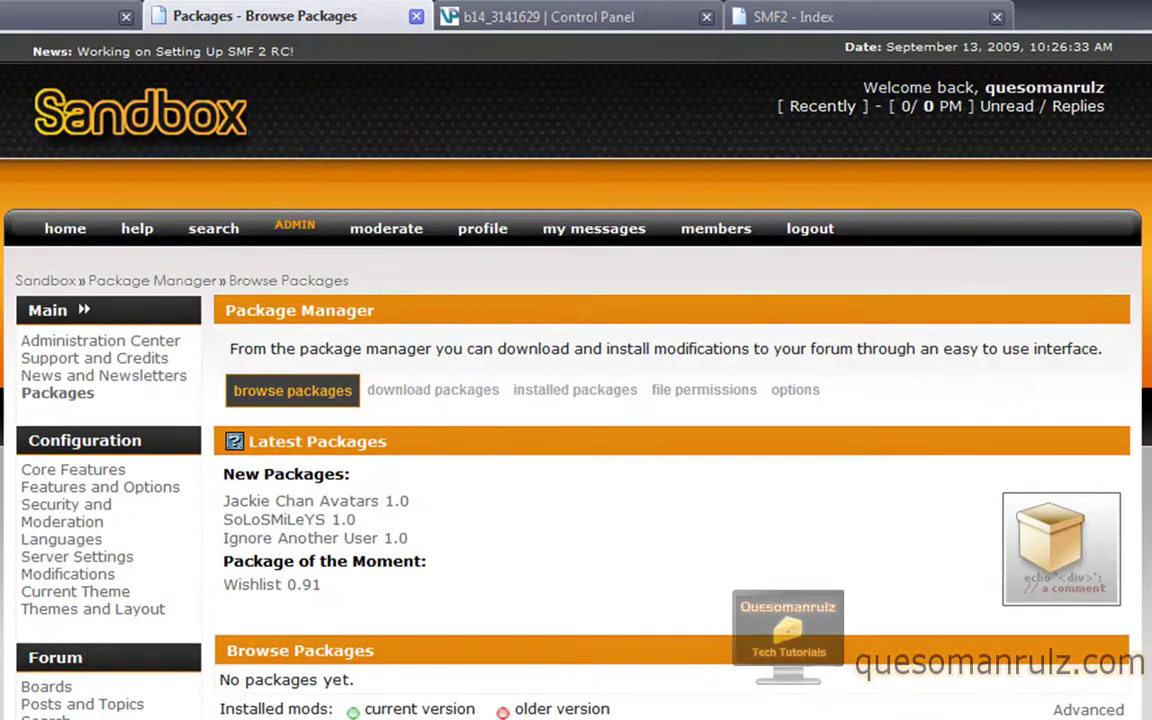